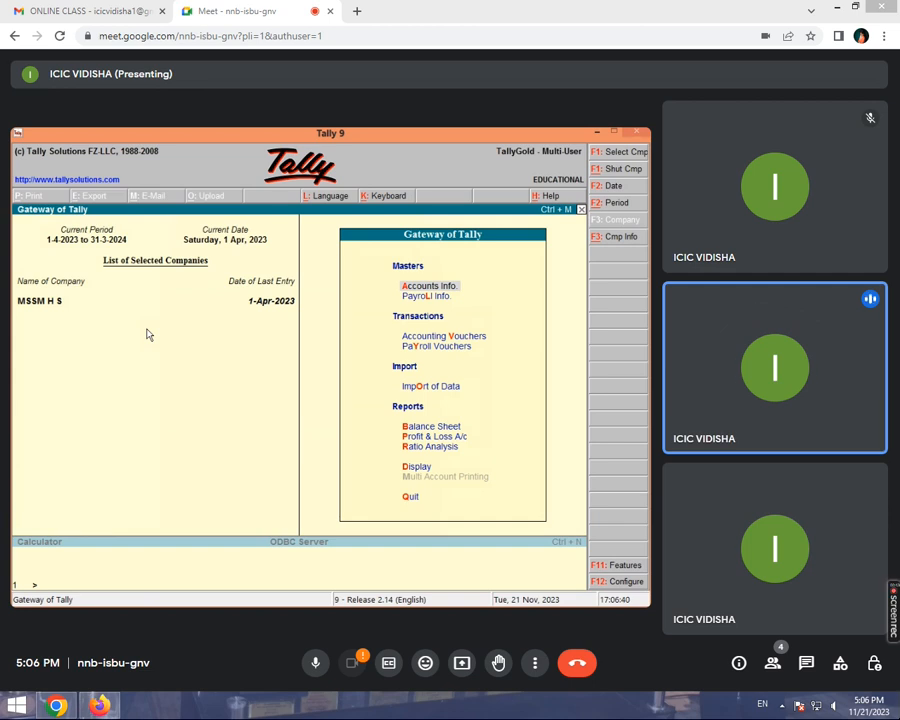
- Open the ledger selection under the Account Books display and look through the list of ledgers
key(d)
key(a)
key(l)
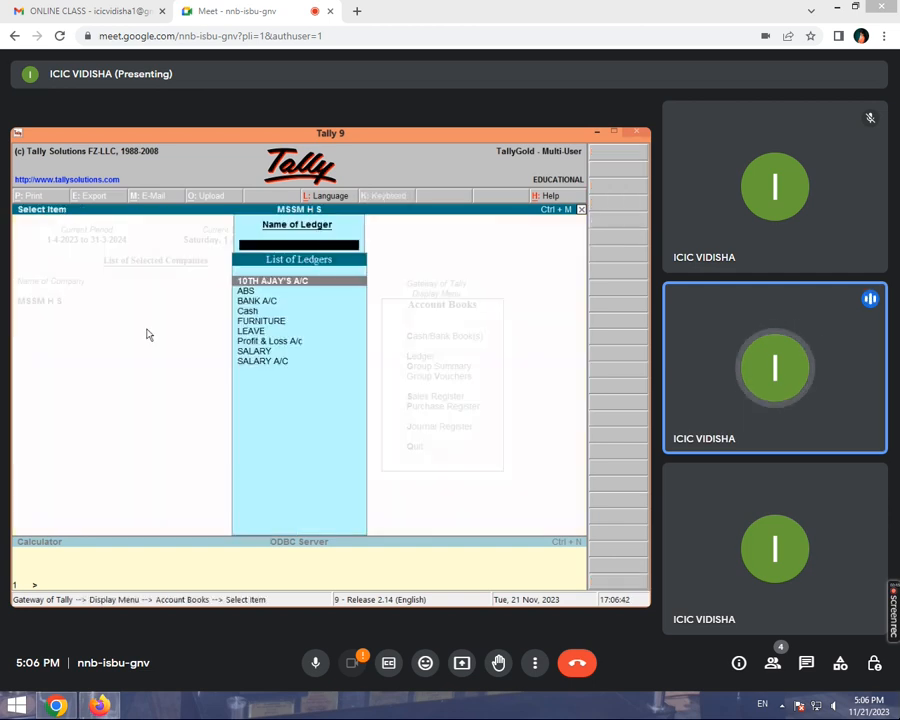
key(Down)
key(Down)
key(Down)
key(Down)
key(Down)
key(Down)
key(Down)
key(Down)
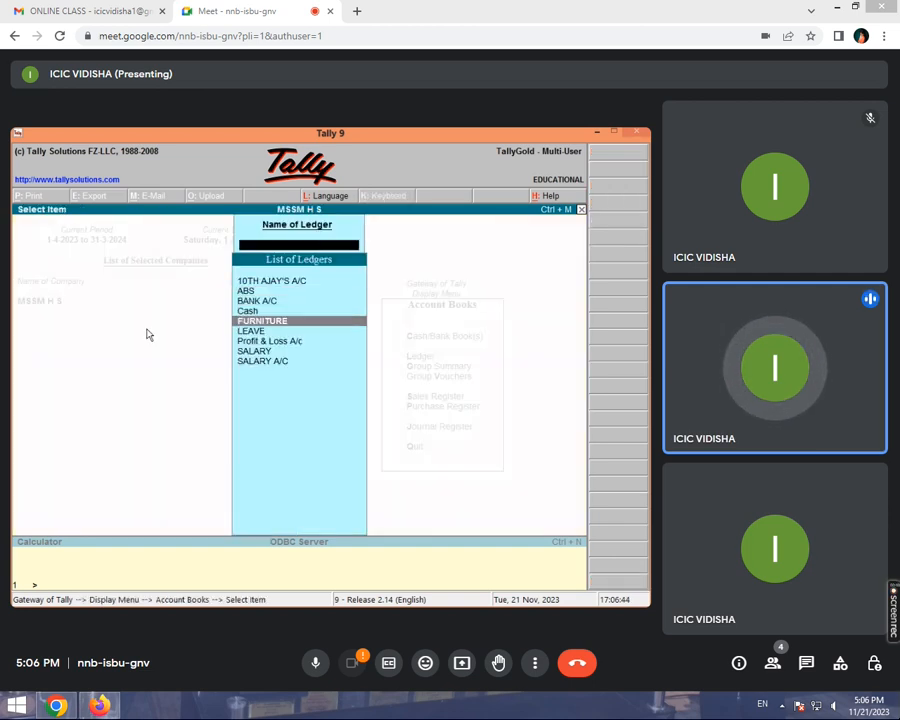
key(Up)
key(Down)
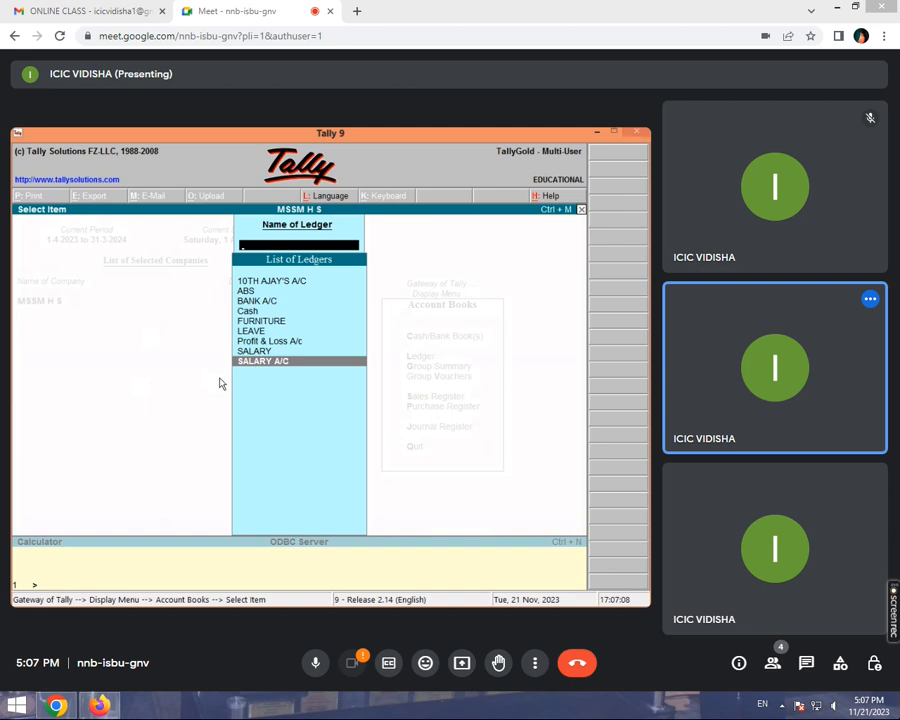
- Display the vouchers of the LEAVE ledger and open its payroll voucher for SALARY dated 1-4-2023
click(261, 335)
click(263, 292)
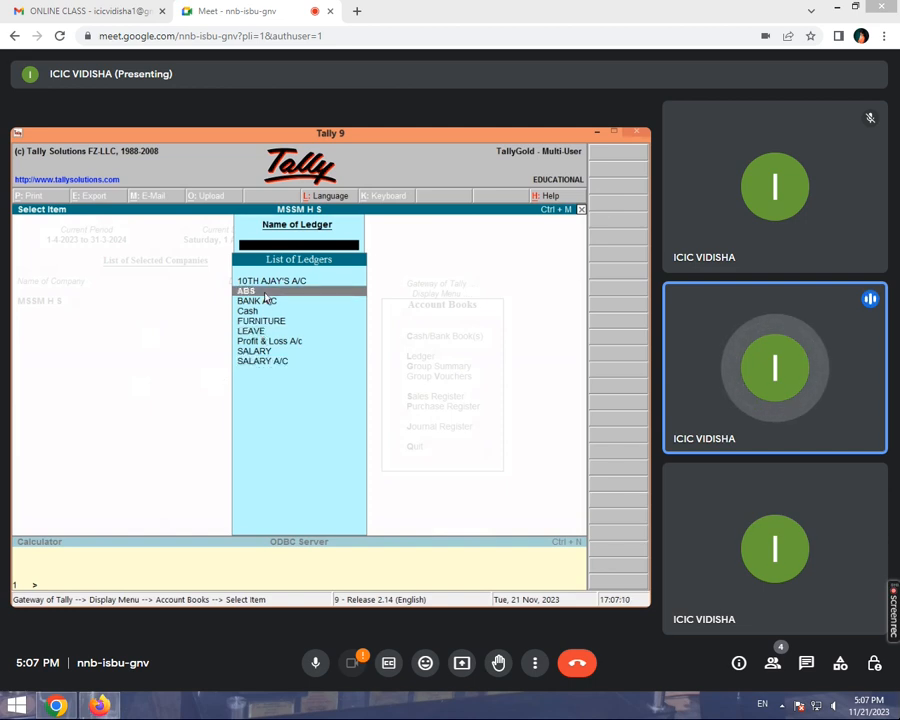
click(263, 333)
key(Return)
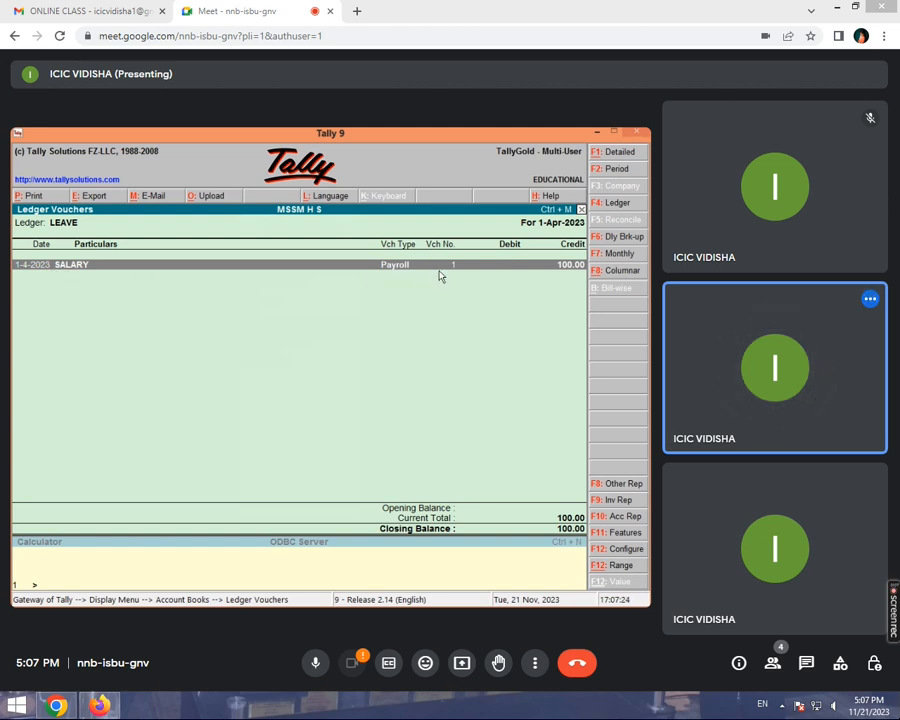
key(Return)
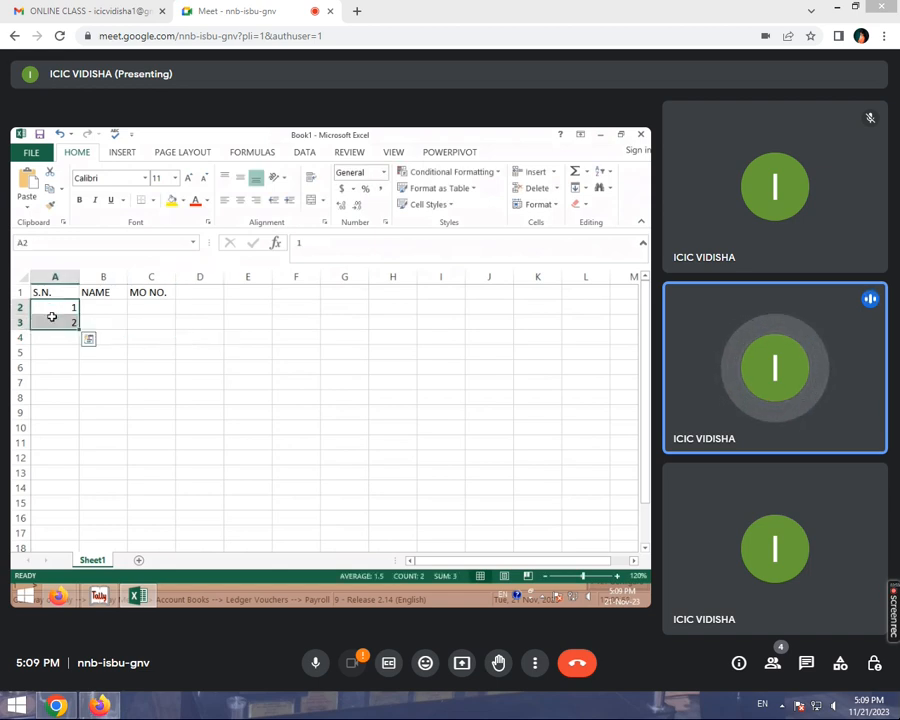
- Extend the serial numbers in the S.N. column from A2:A3 down to A7 as a series ending at 6
click(145, 330)
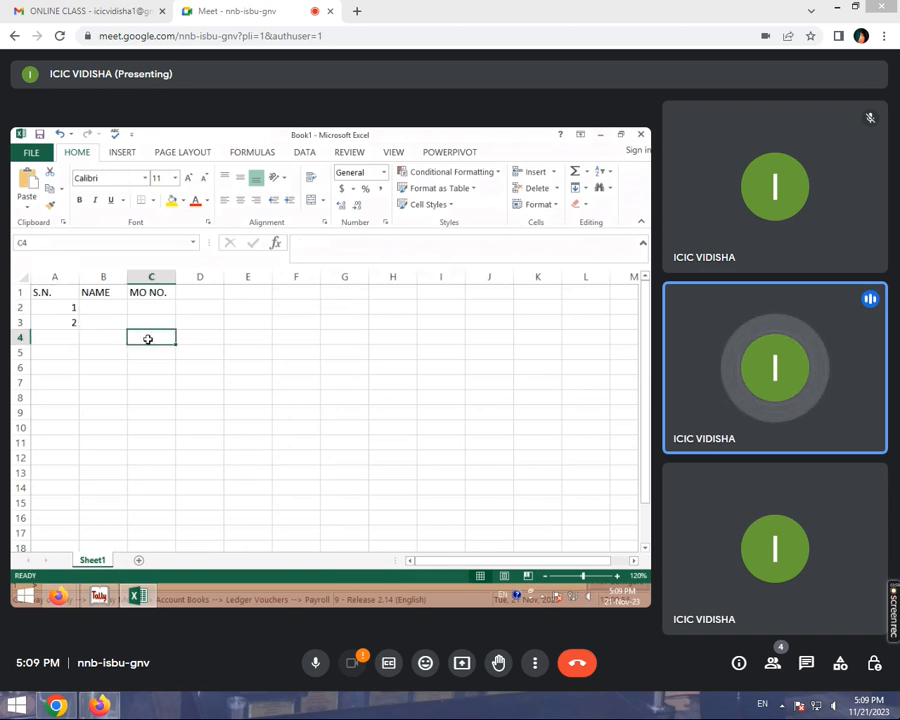
click(59, 307)
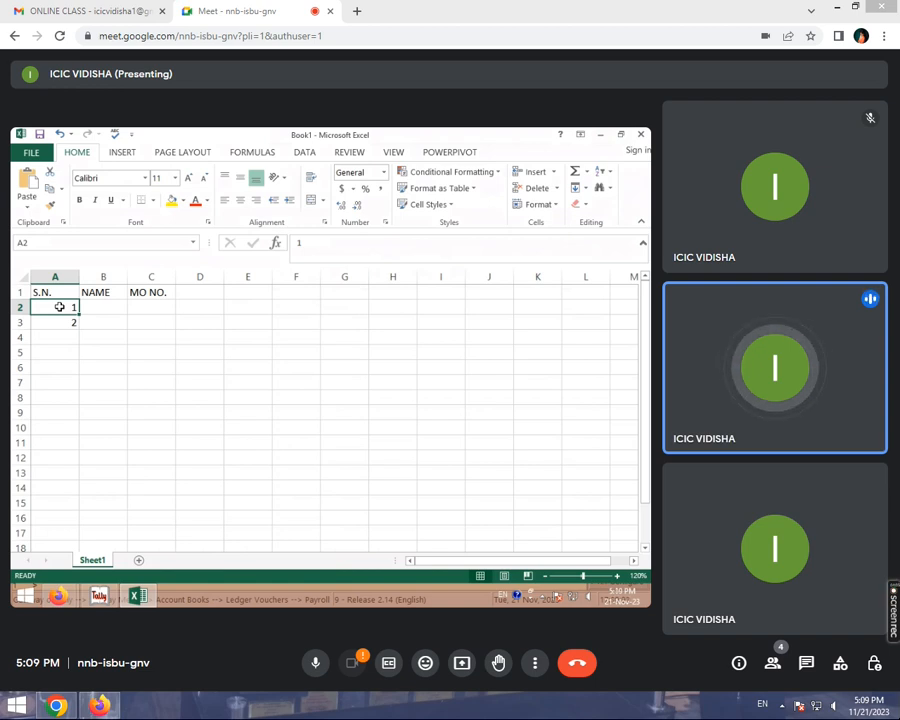
key(shift+Down)
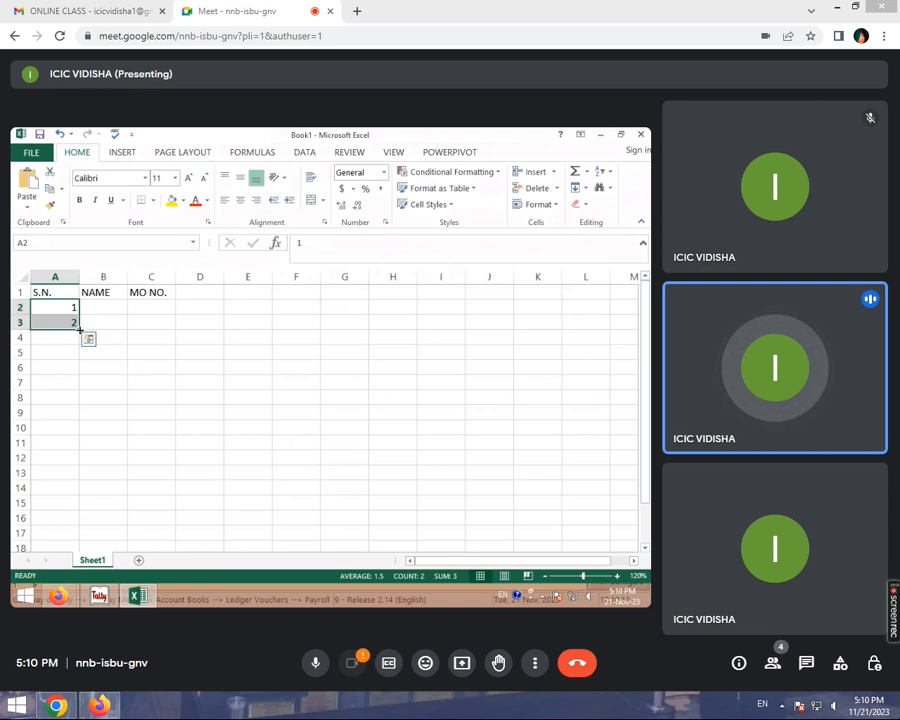
drag(80, 330, 79, 390)
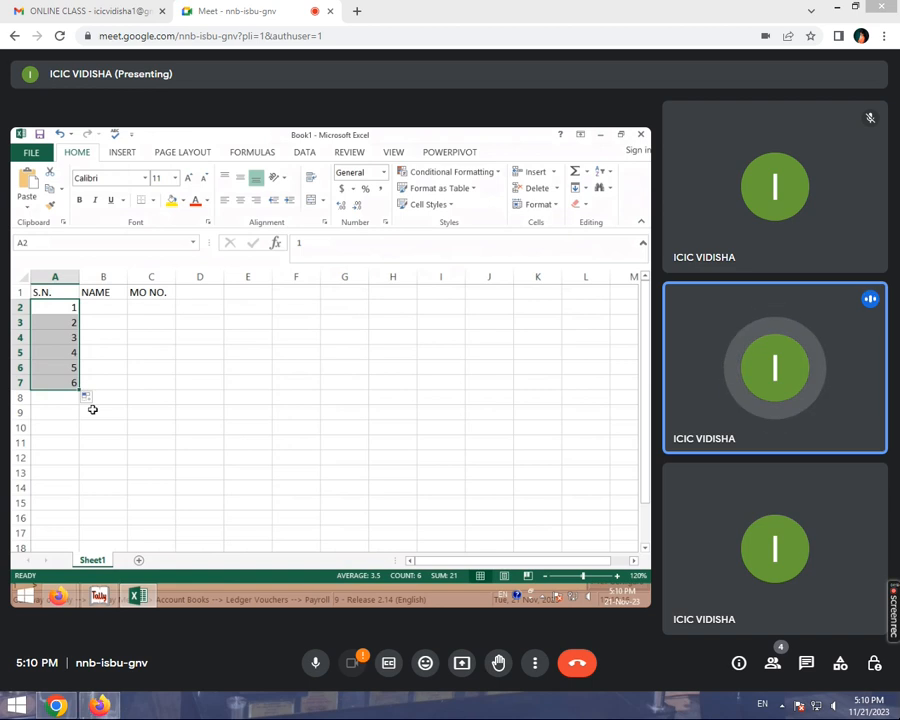
- Enter the first three employees' first names in the NAME column, cells B2 to B4
click(99, 309)
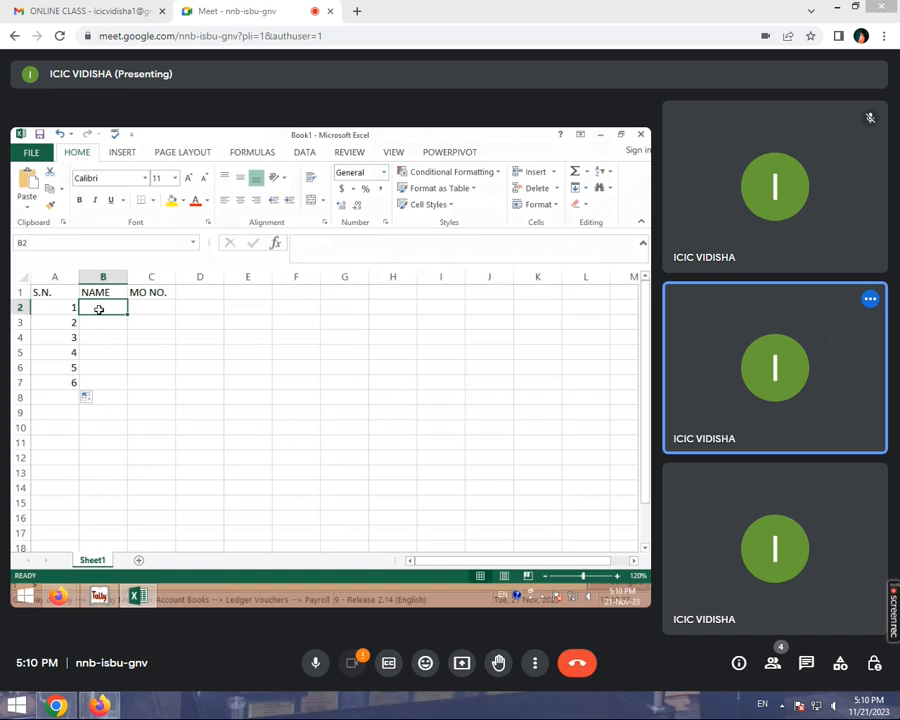
text(RA)
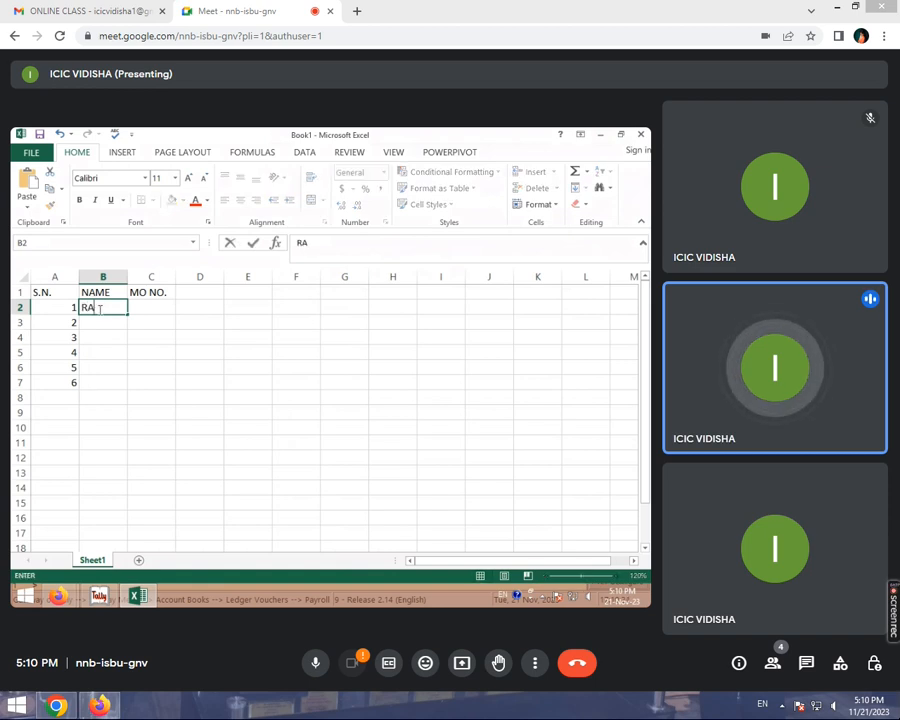
text(NI)
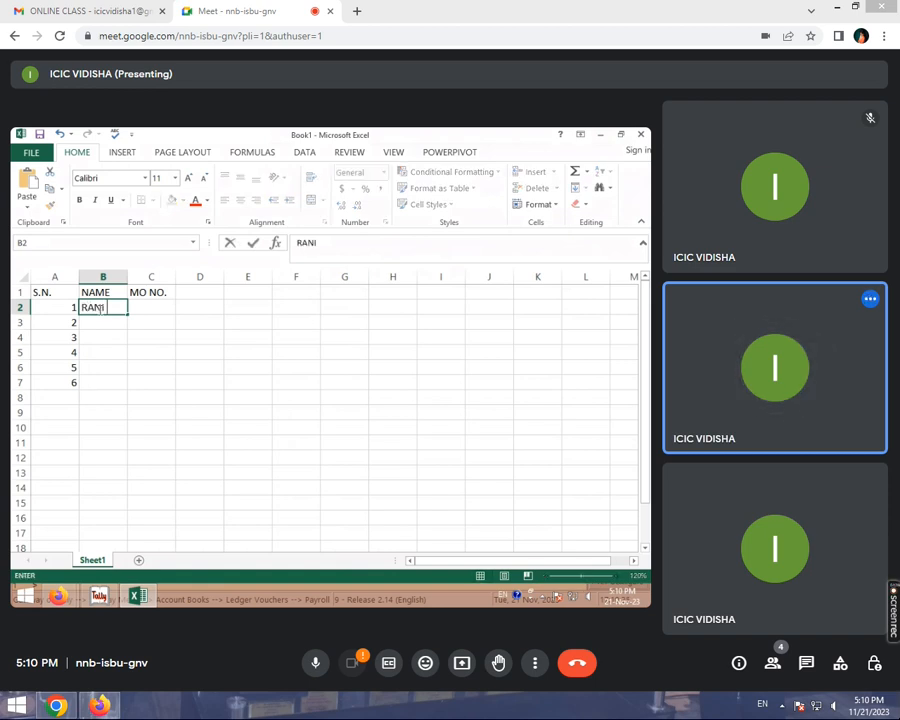
key(Return)
text(MONIKA)
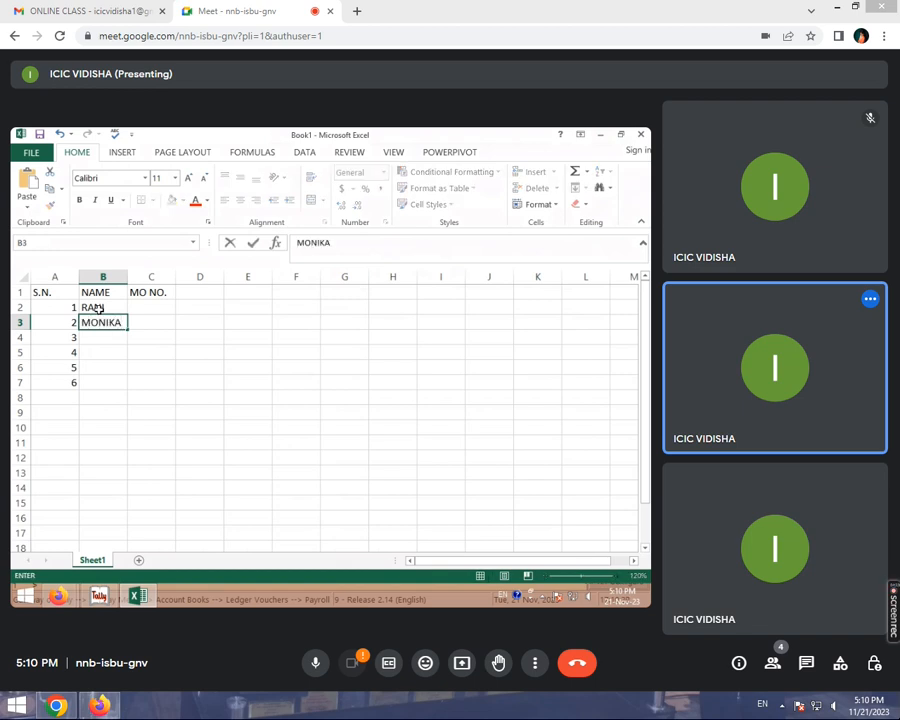
key(Return)
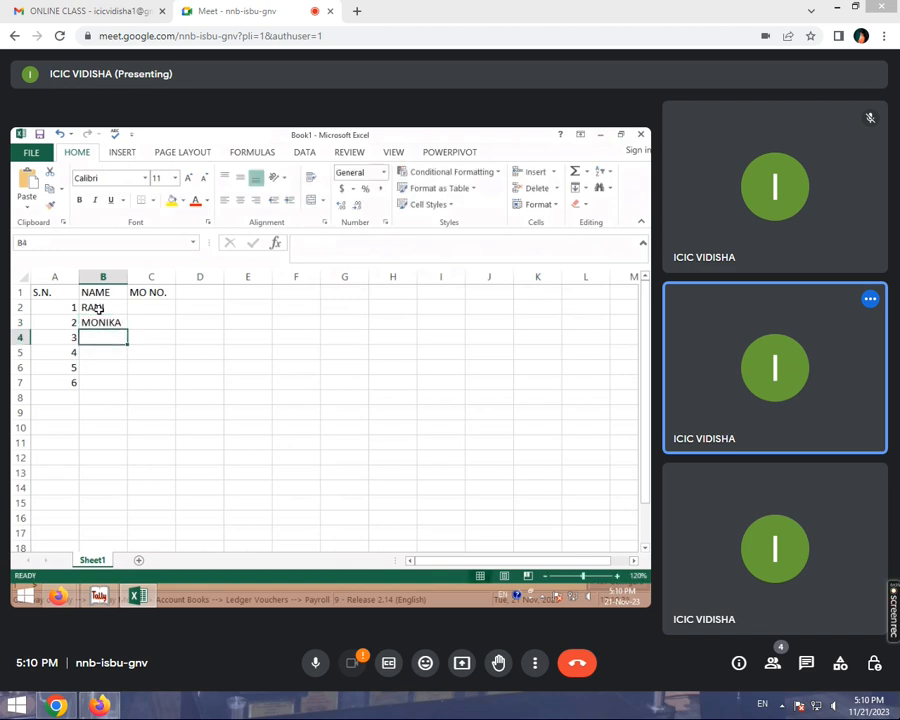
text(SIKHA)
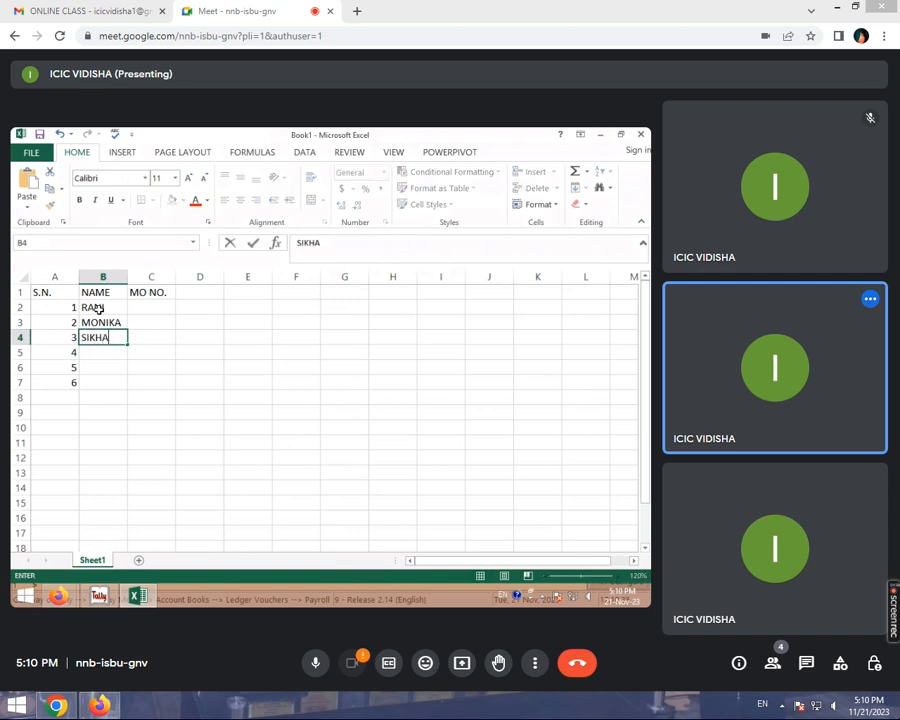
key(Return)
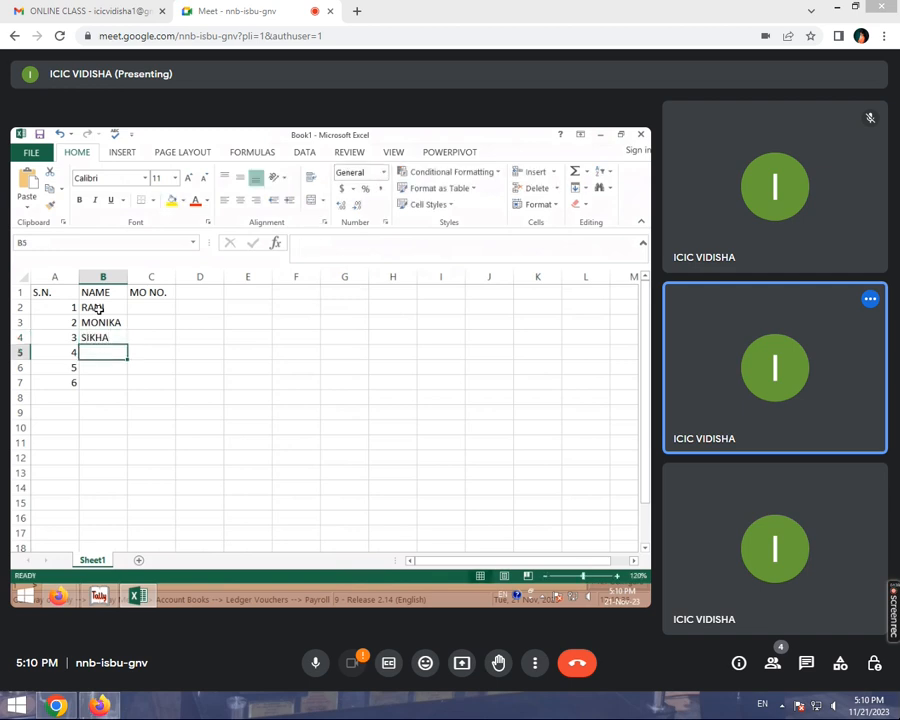
- Enter the remaining three employees' first names in the NAME column, cells B5 to B7
text(CHA)
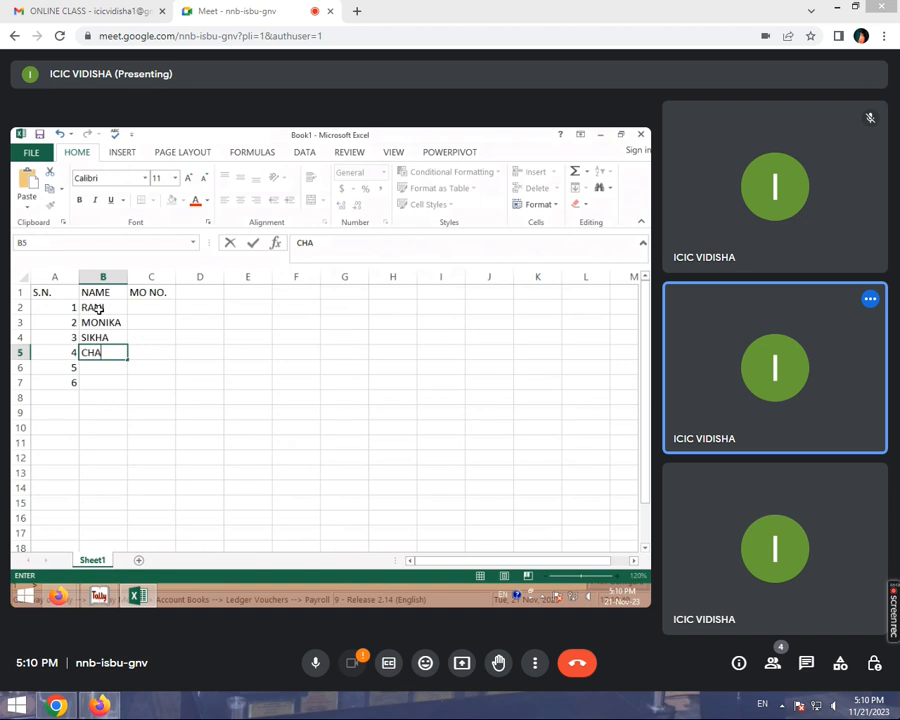
key(BackSpace)
text(HAYA)
key(Return)
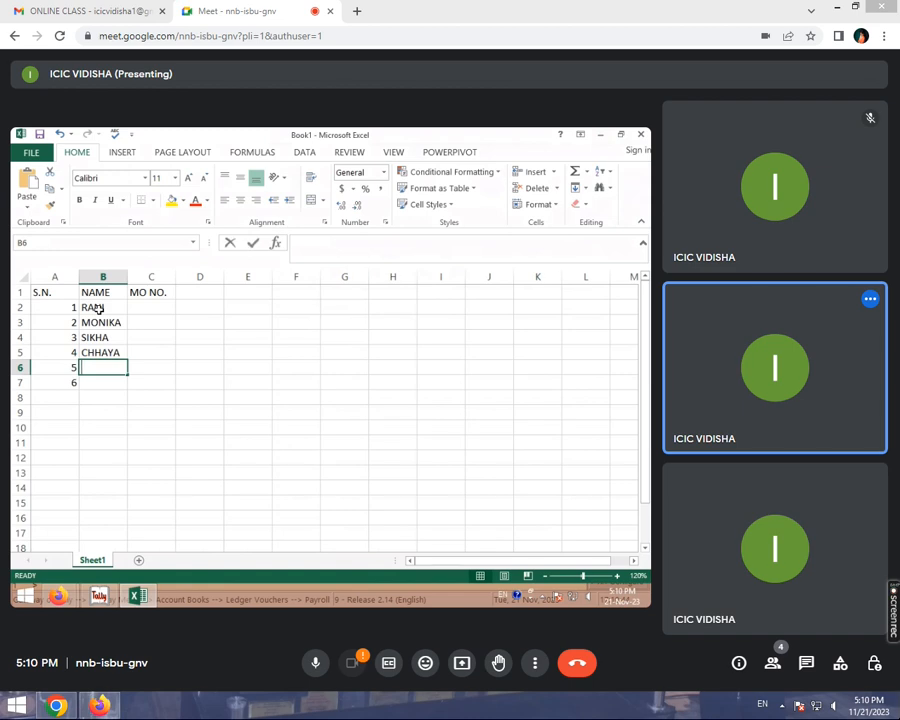
text(VEDIKA)
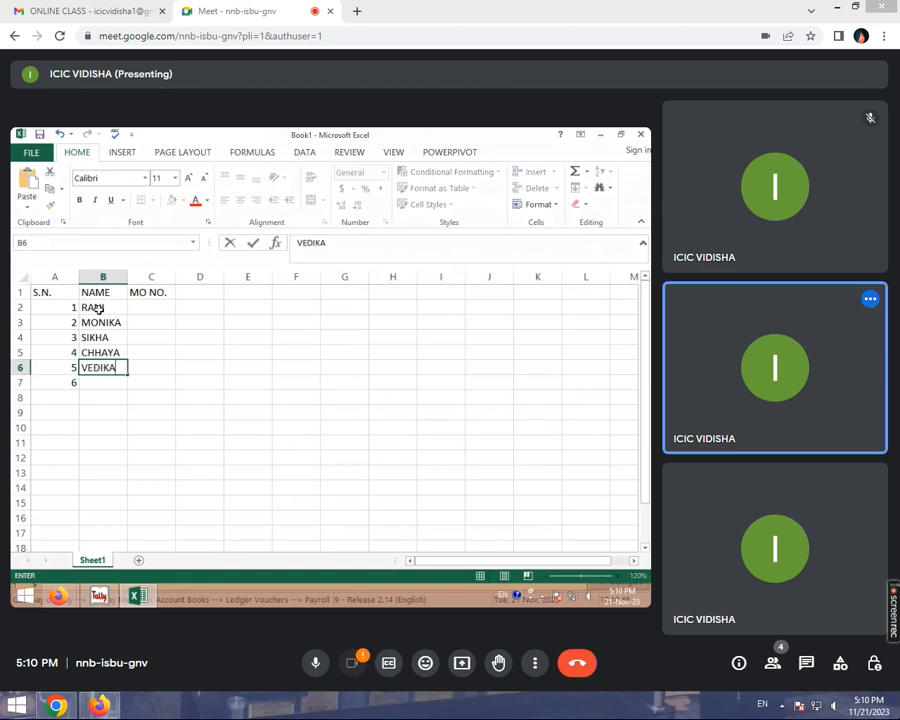
key(Return)
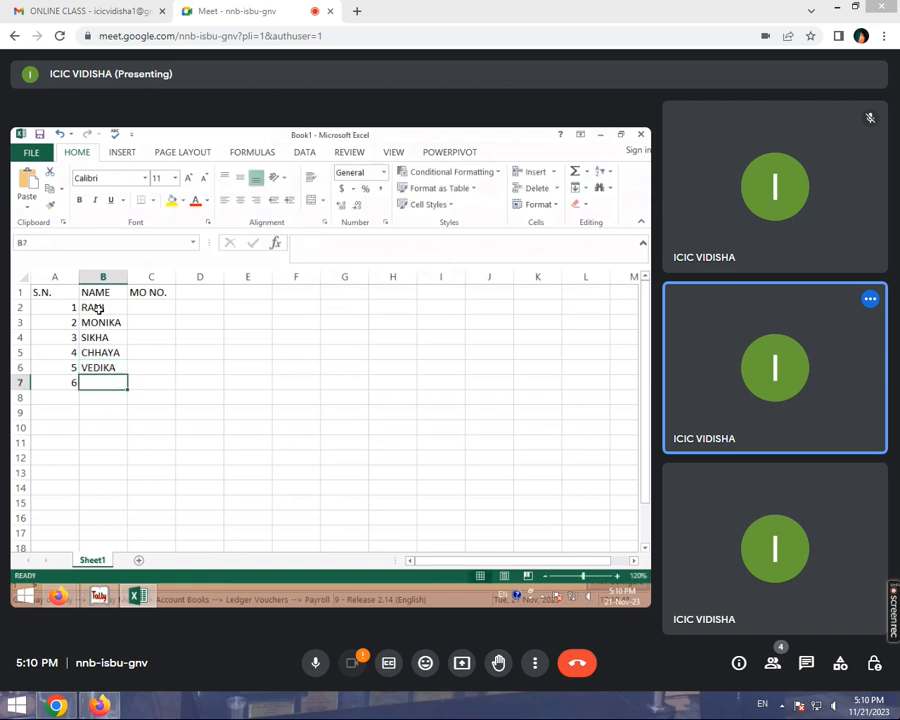
text(D)
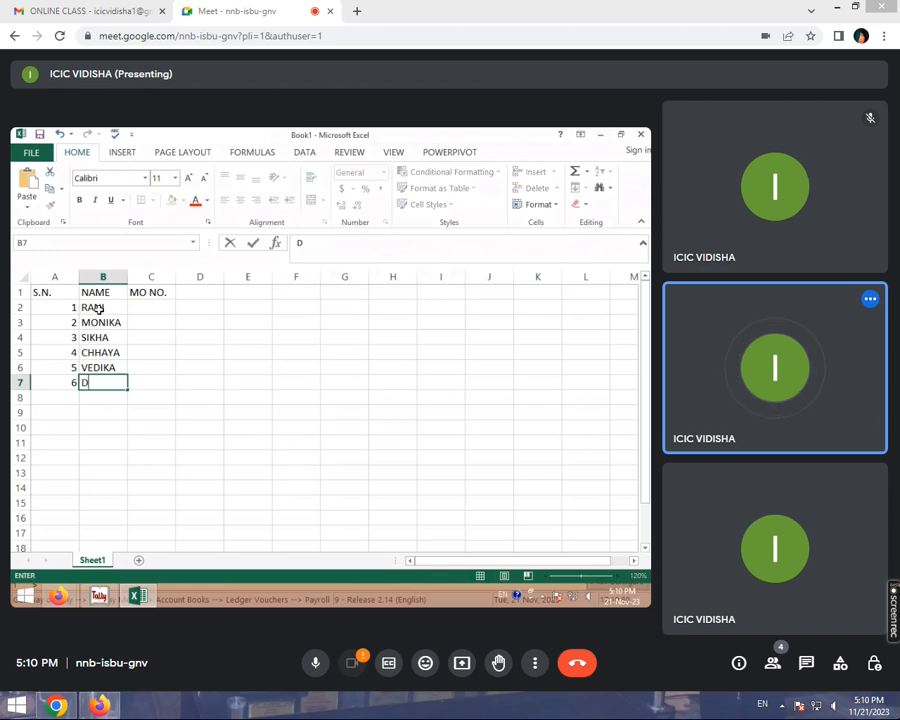
text(ISHA)
- Enter two consecutive mobile numbers for the first two employees in C2 and C3 of the MO NO. column
click(154, 312)
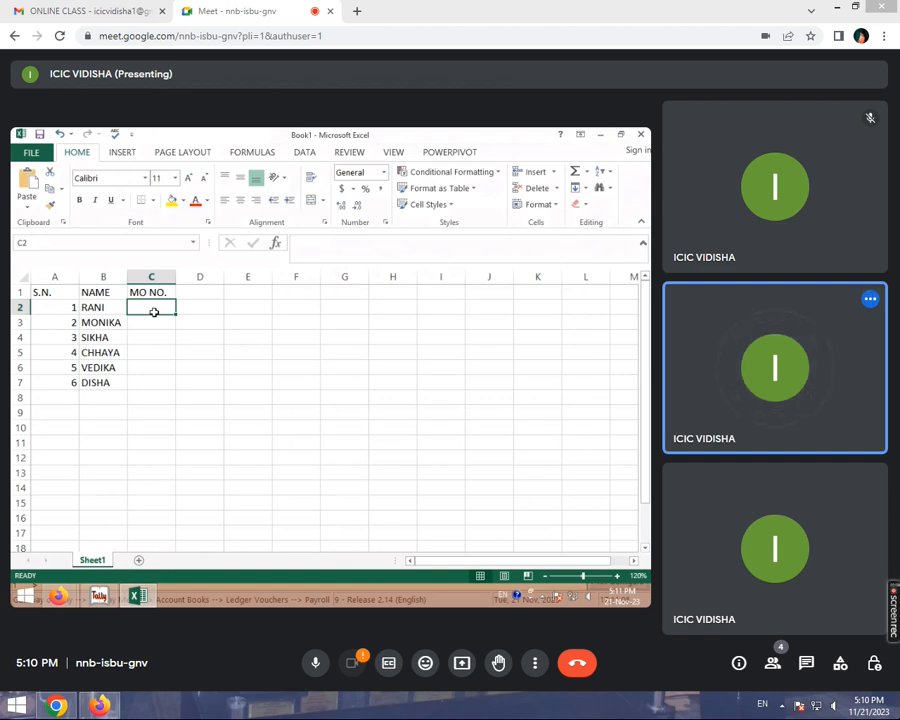
text(96)
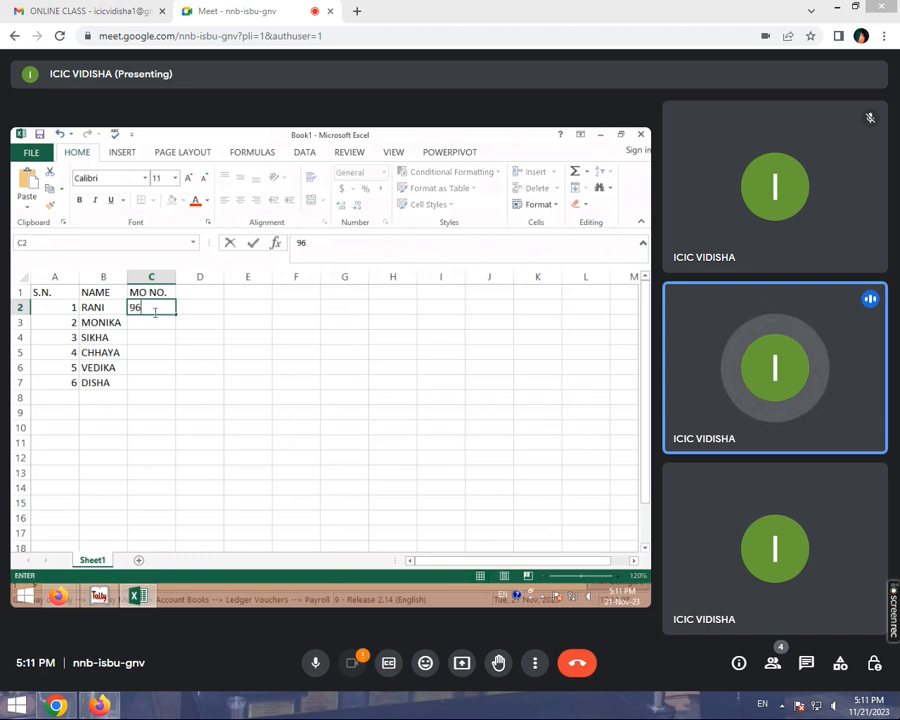
text(38527412)
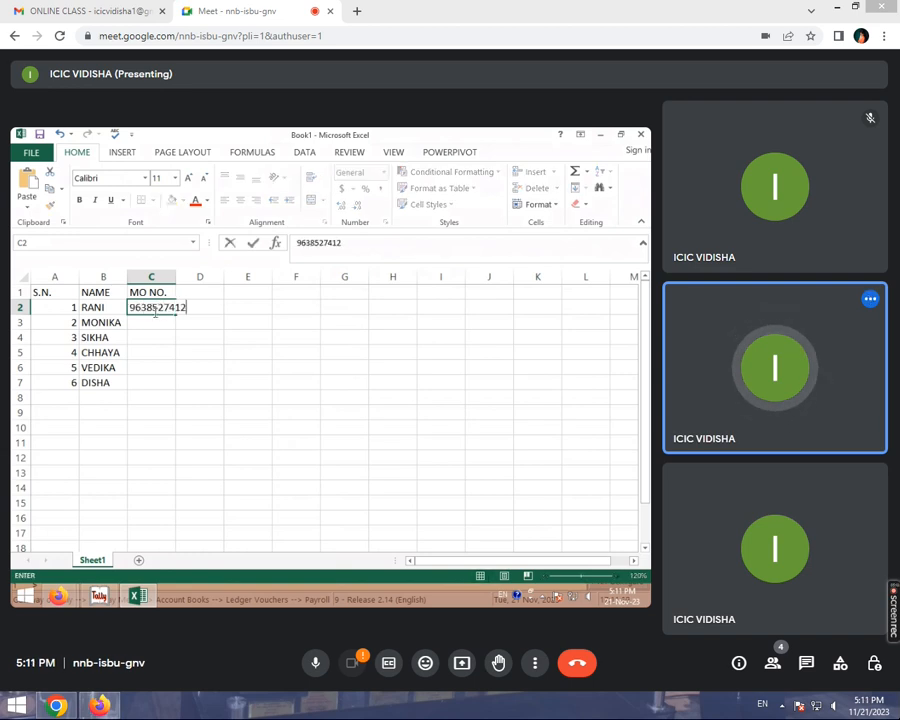
key(Return)
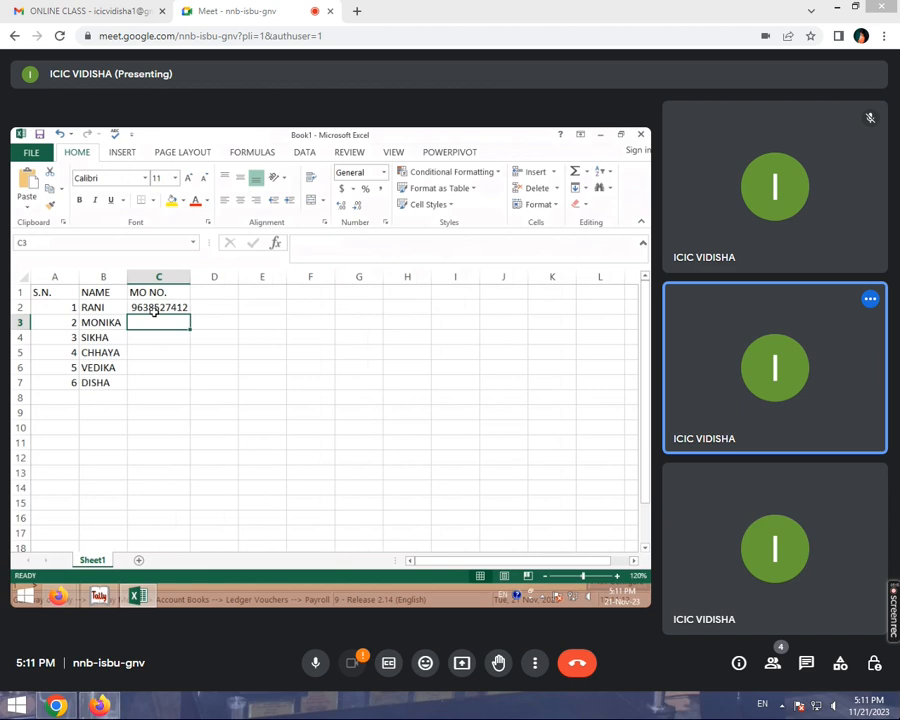
text(963852)
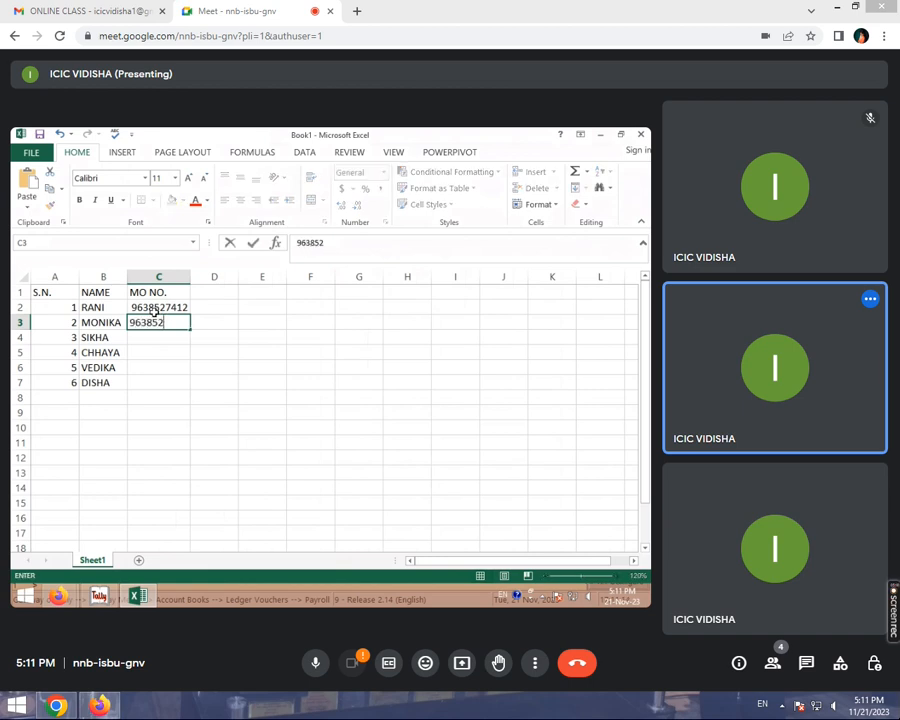
text(7413)
click(201, 350)
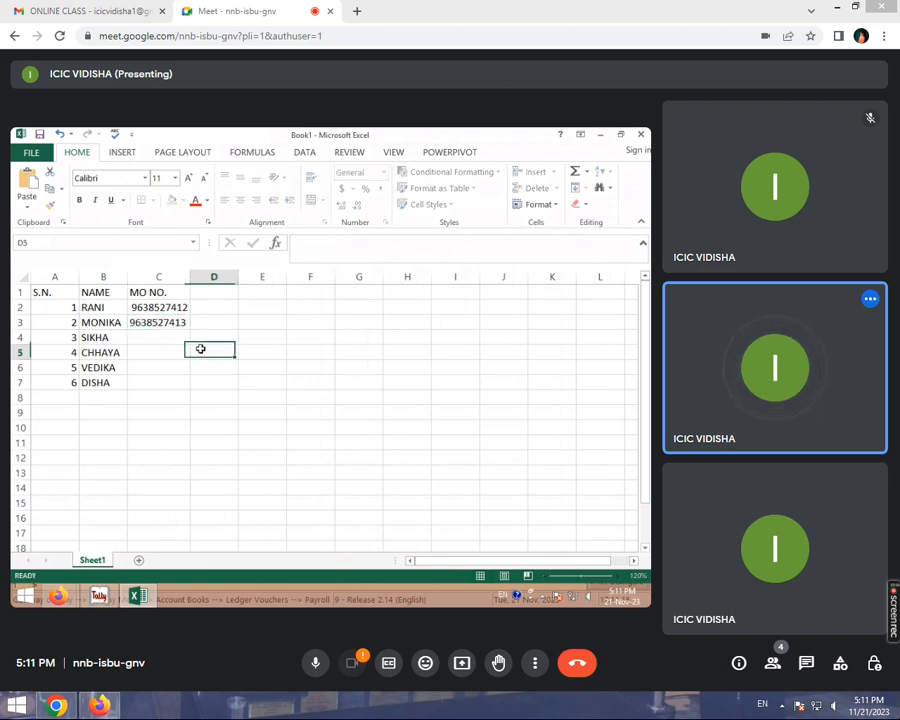
- Extend the mobile numbers in C2:C3 as a consecutive series down to C7
drag(159, 307, 192, 326)
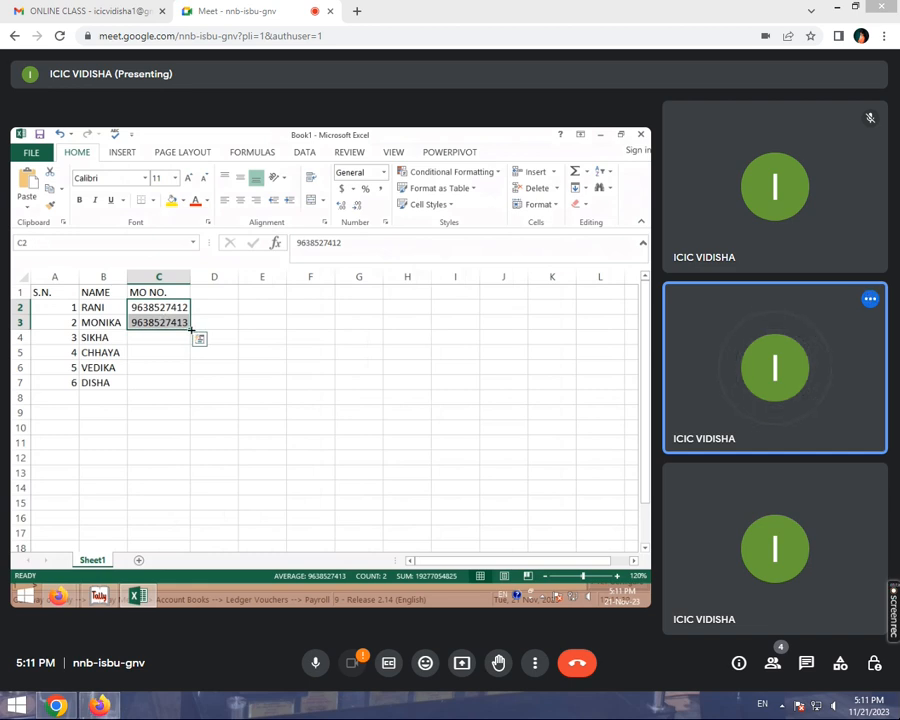
click(188, 327)
drag(188, 327, 187, 386)
click(175, 306)
click(191, 326)
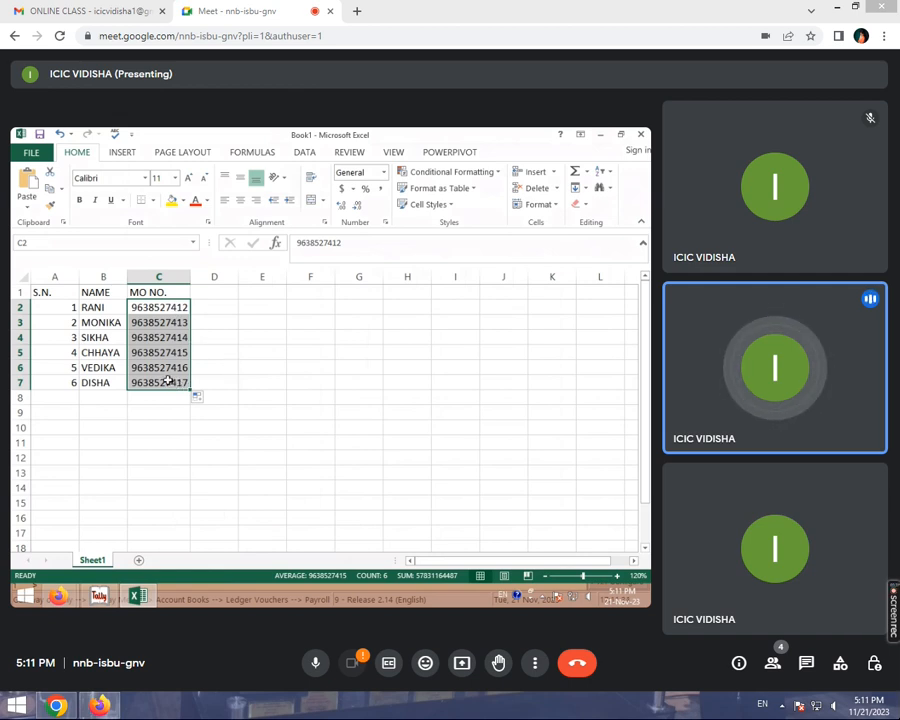
click(256, 344)
- Add the heading BASIC SALARY in D1 and widen column D to fit it
click(223, 297)
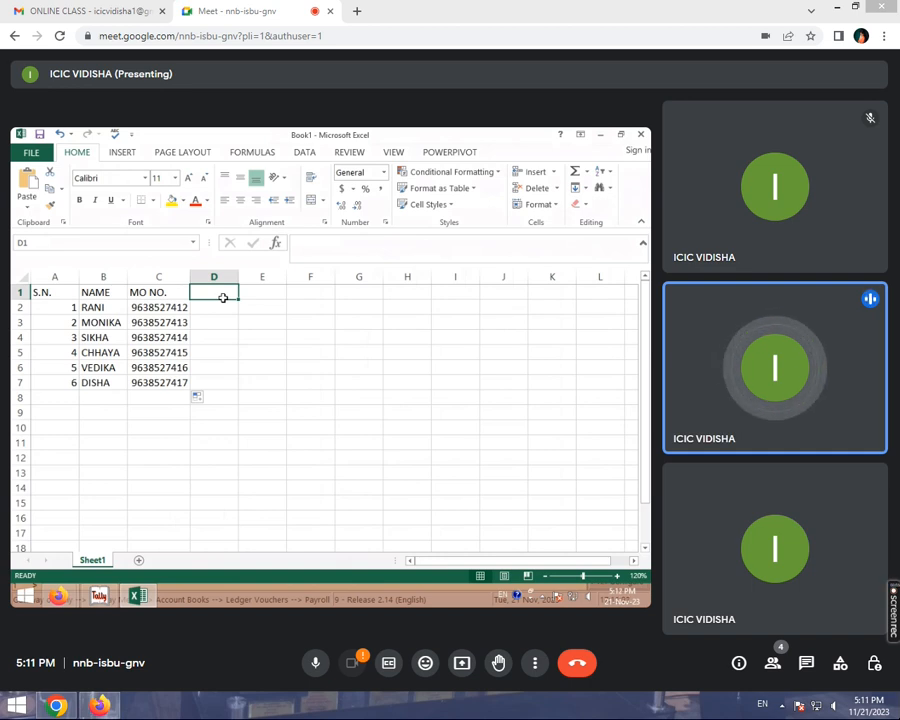
text(BASI)
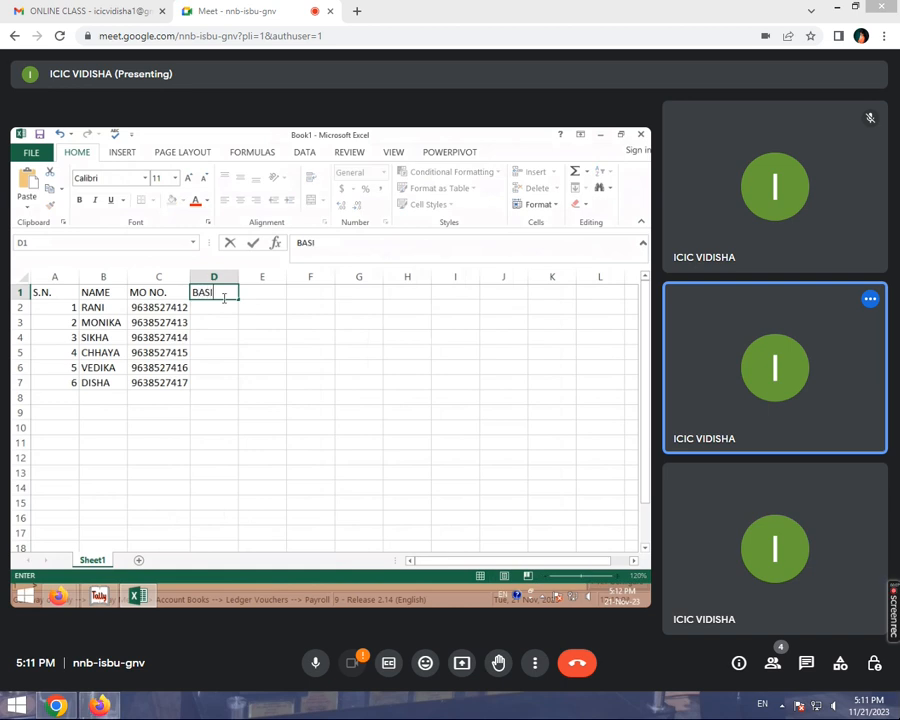
text(C SALARY)
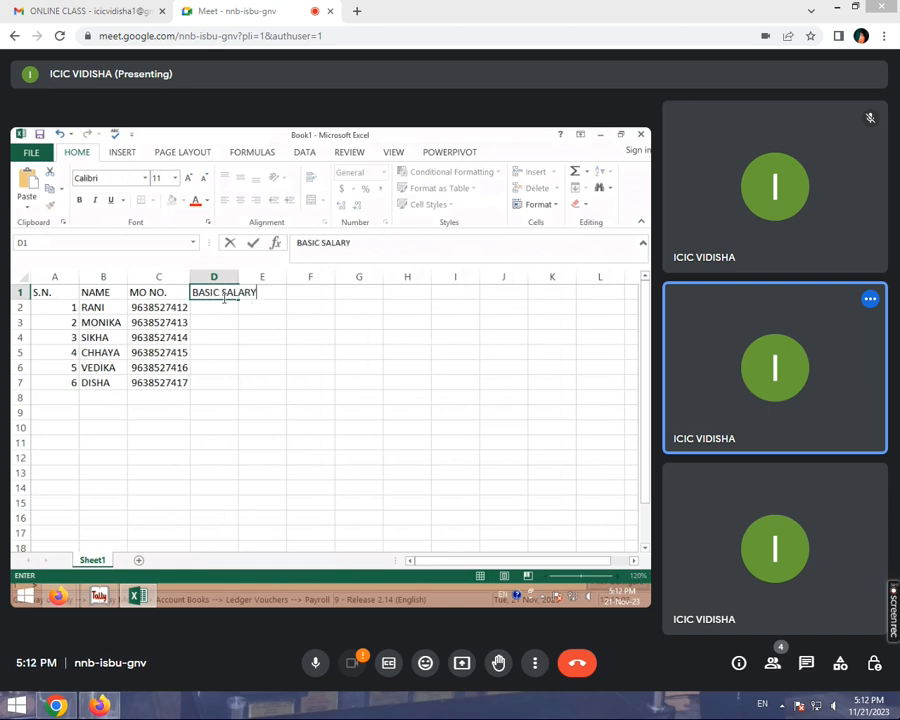
click(263, 320)
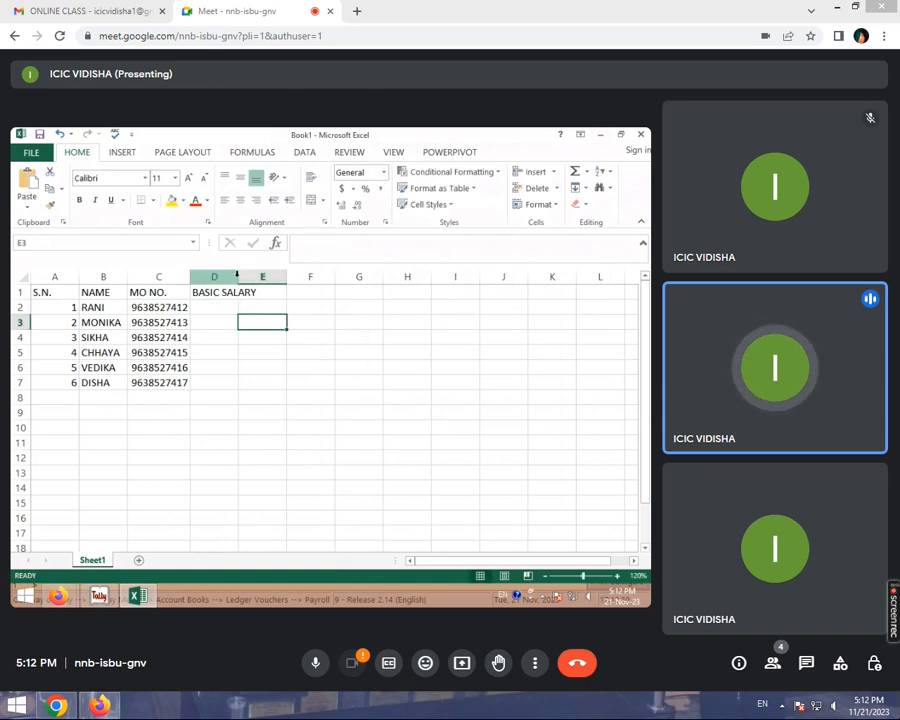
drag(238, 277, 259, 286)
click(242, 339)
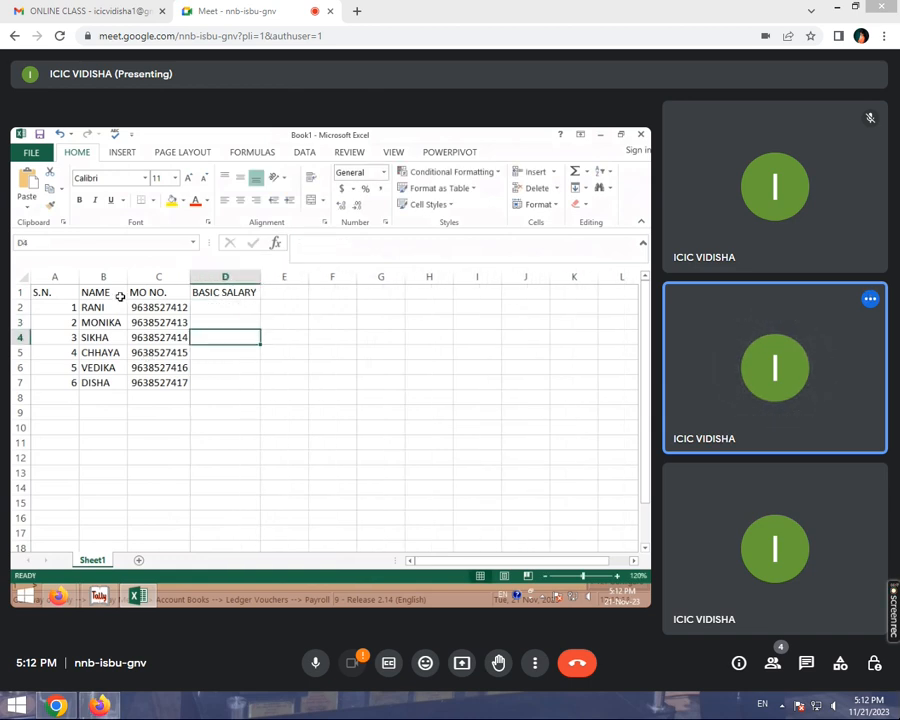
- Narrow column A to fit the serial numbers and enter basic salaries 12000 in D2 and 13000 in D3
drag(79, 281, 55, 283)
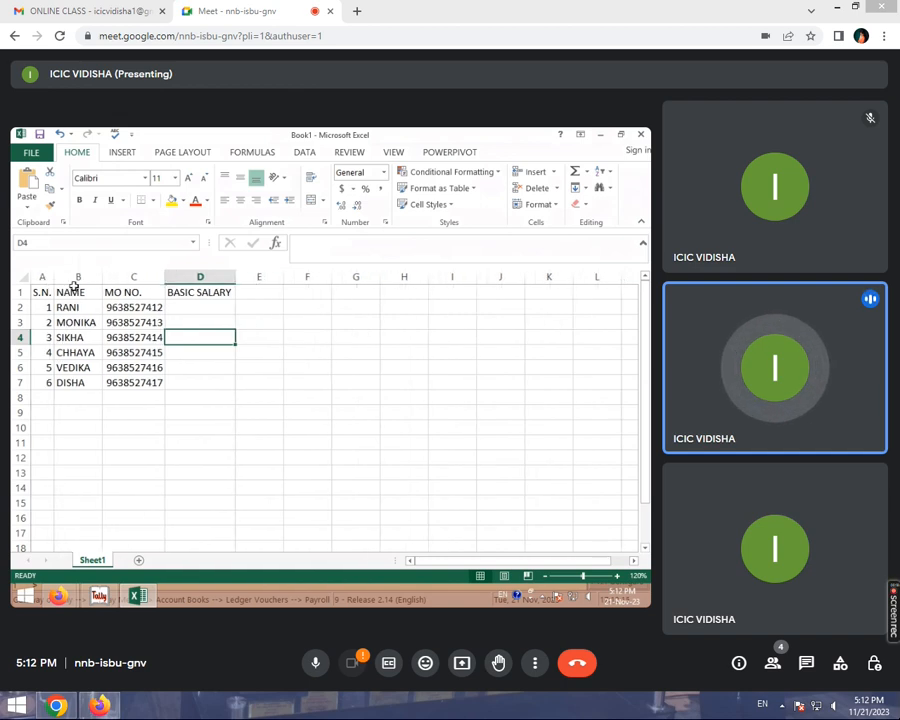
click(201, 317)
click(203, 307)
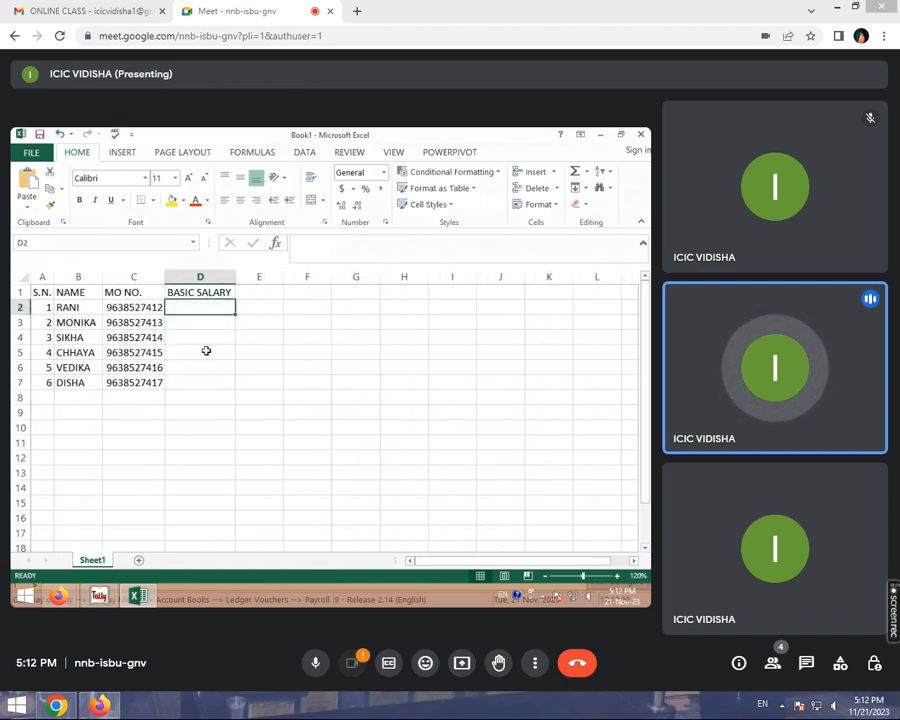
text(12000)
key(Return)
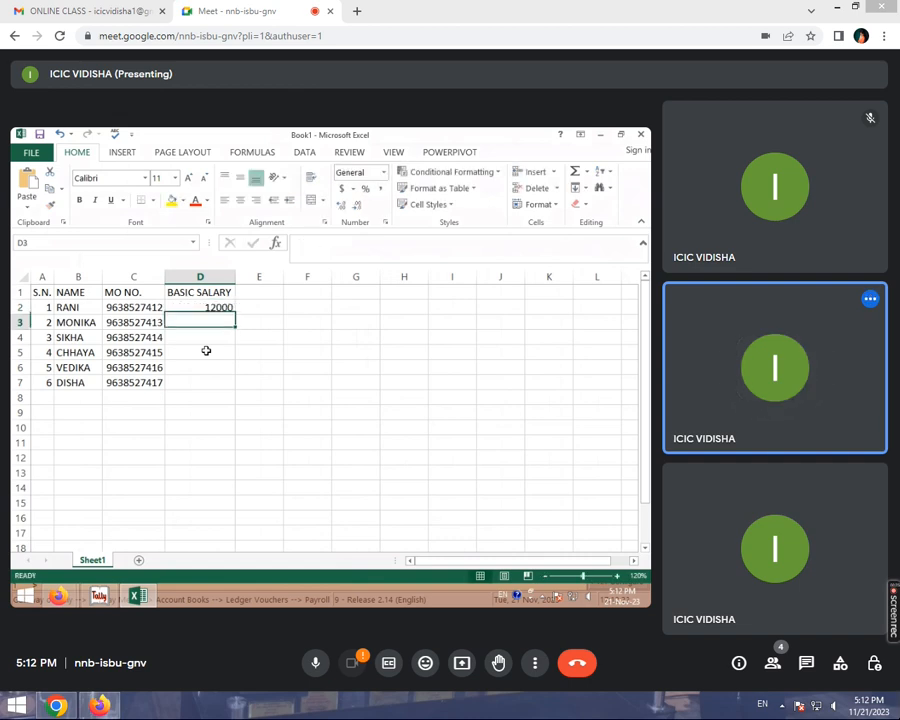
text(13000)
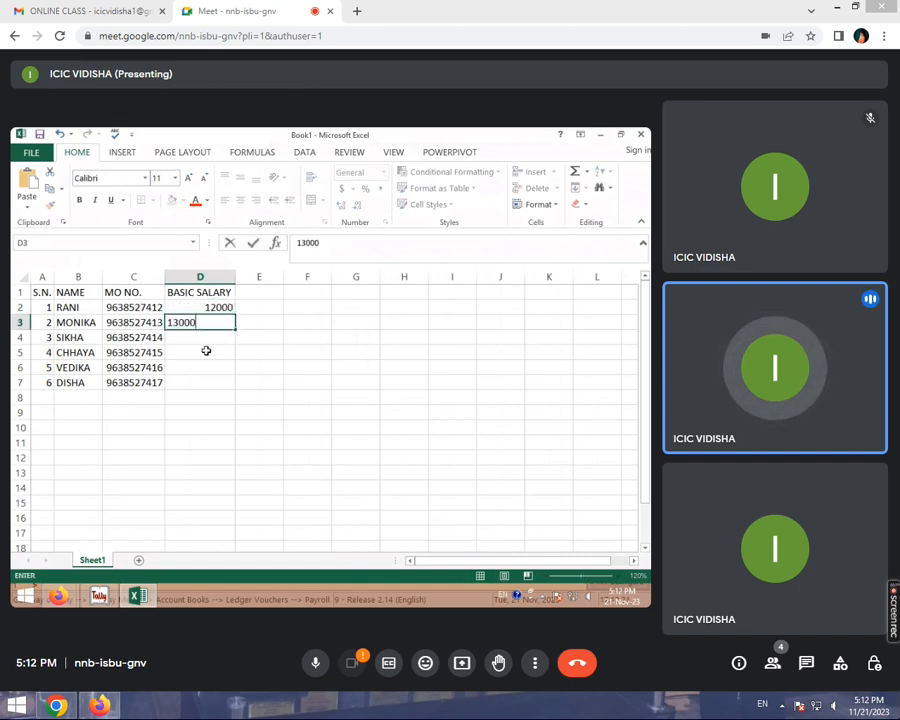
key(Return)
- Extend the basic salary series from D2:D3 down to D7 and centre the values
drag(209, 309, 239, 384)
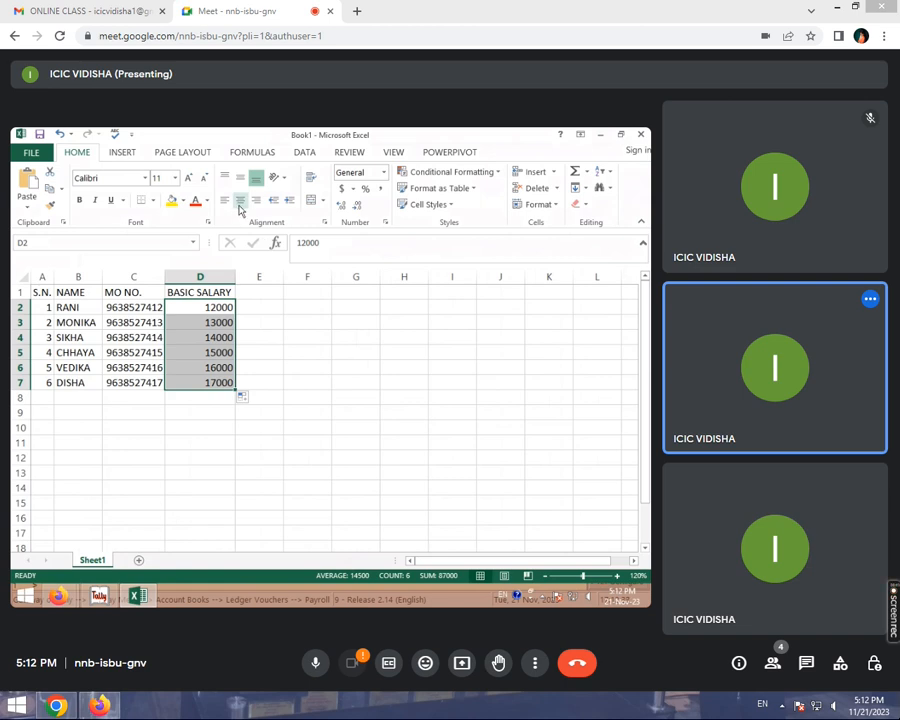
click(307, 336)
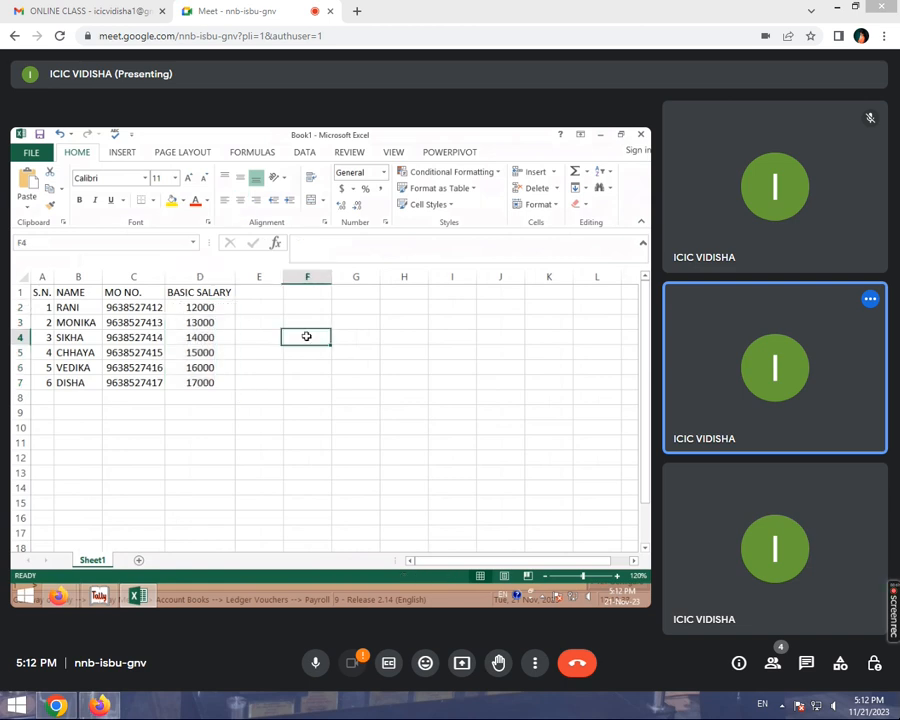
- Add the heading NET SALARY in E1 and widen column E to fit it
click(263, 293)
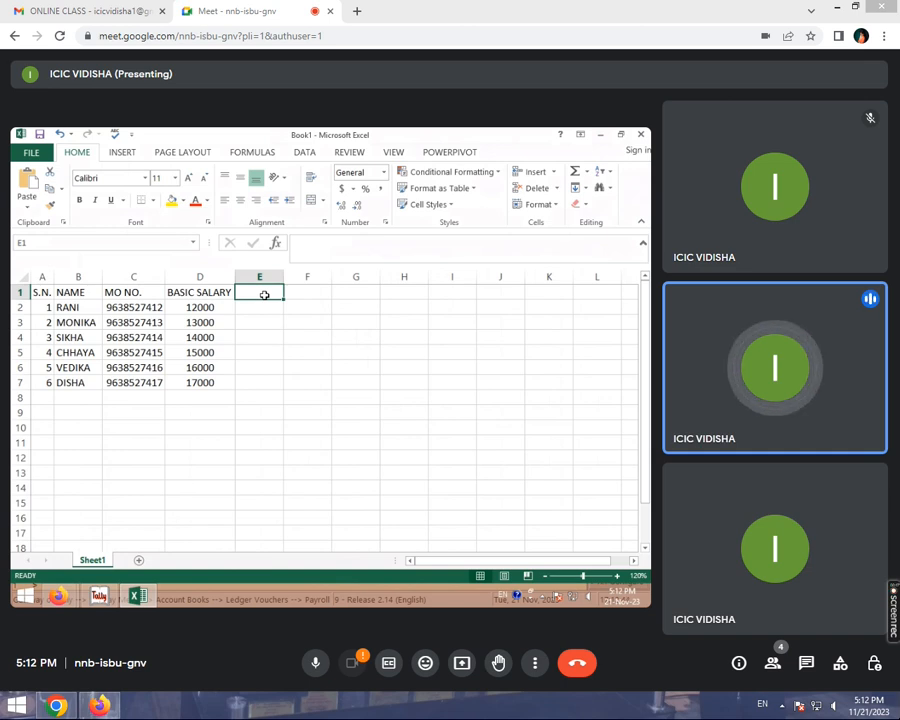
text(NET SALARY)
click(300, 338)
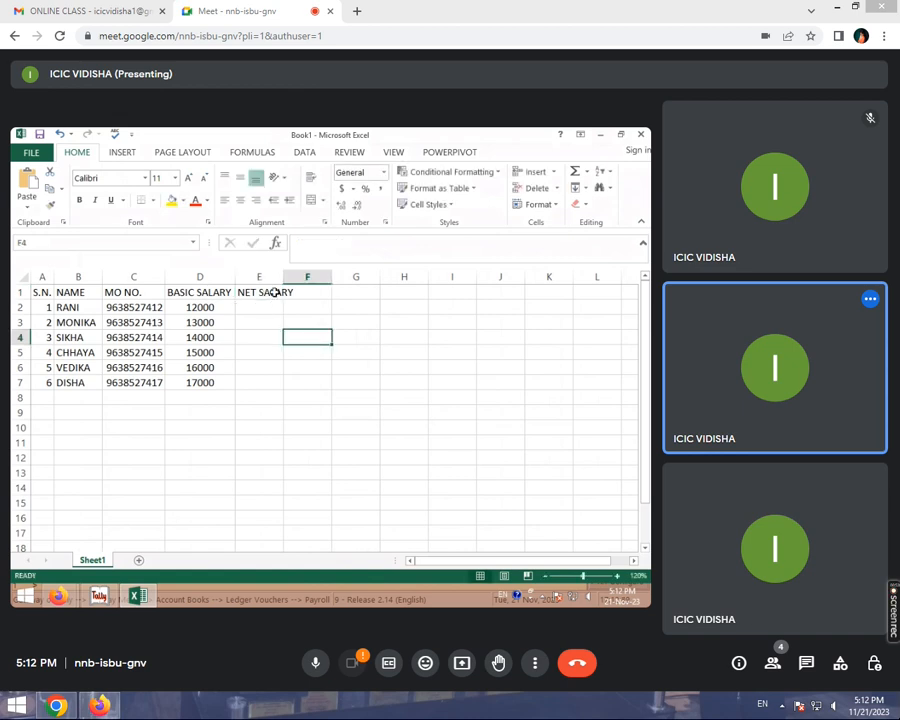
drag(284, 277, 297, 278)
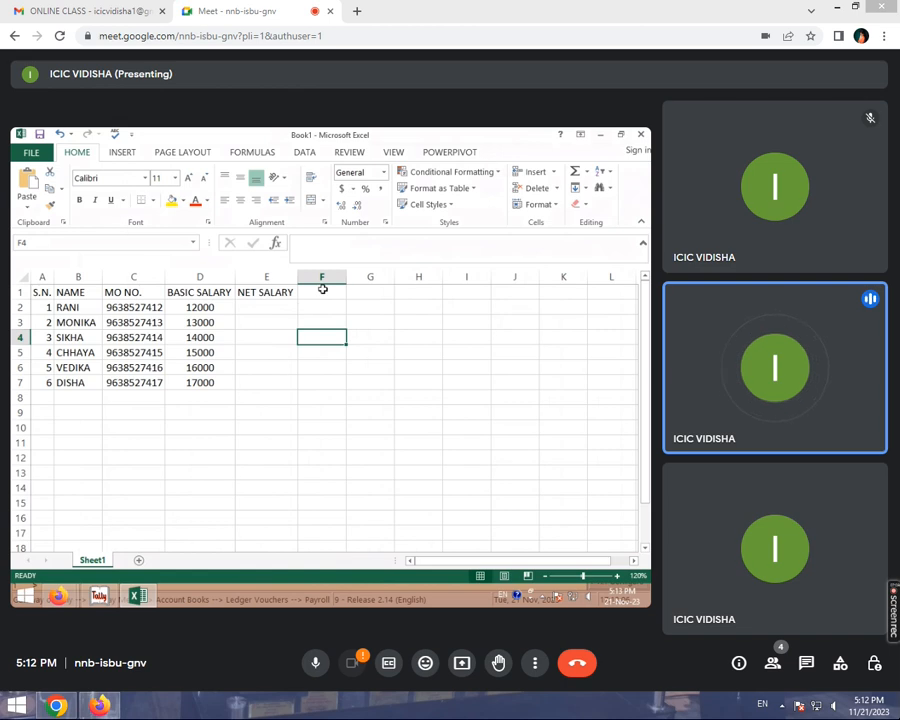
- Add the heading AFTER LET MIN SALARY in F1 and widen column F to fit it
click(323, 288)
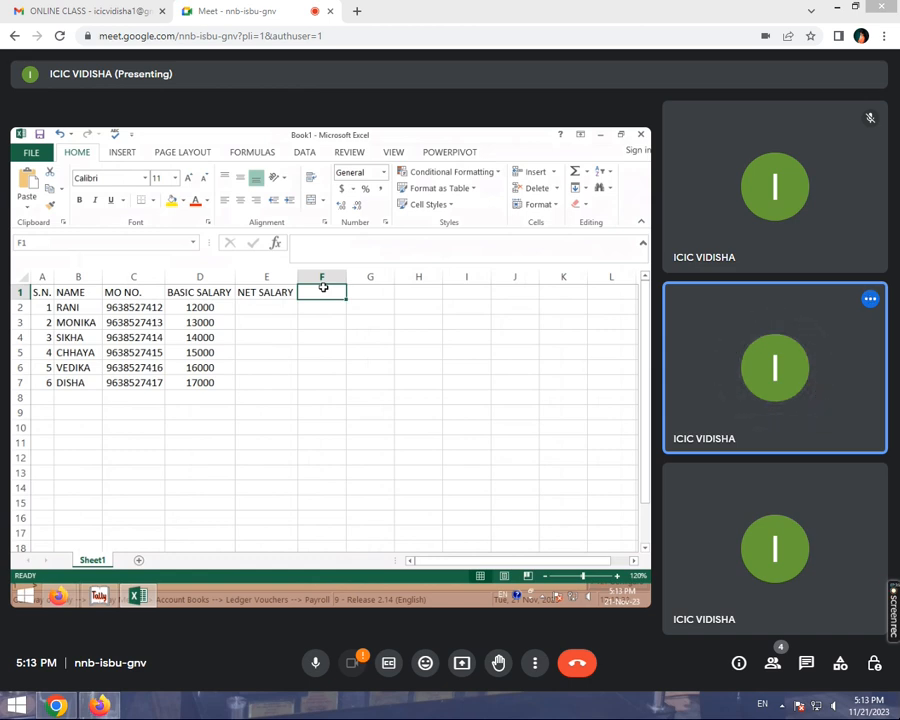
text(A)
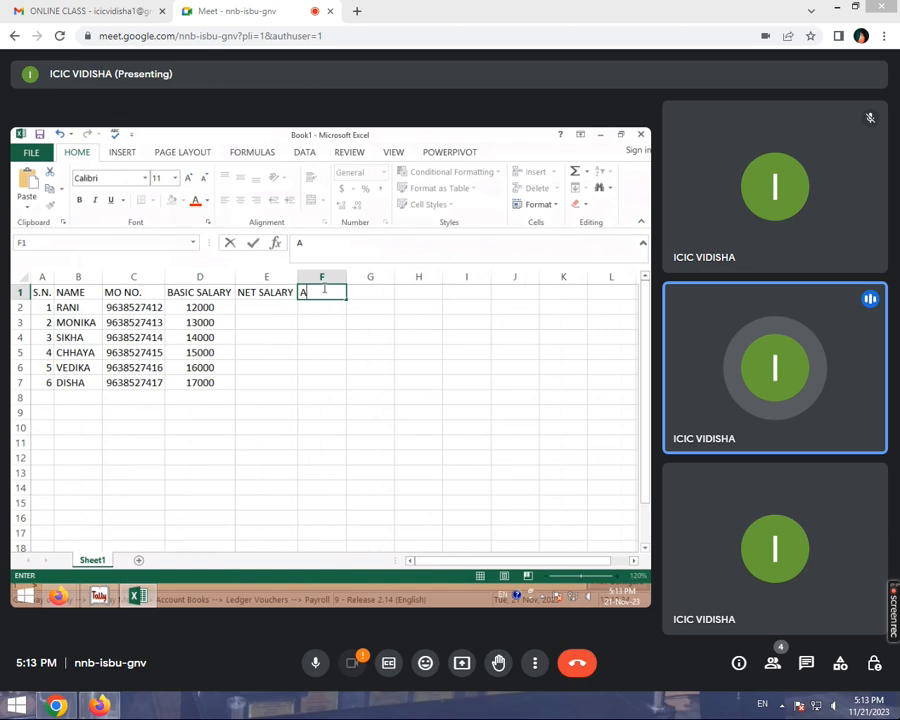
text(F)
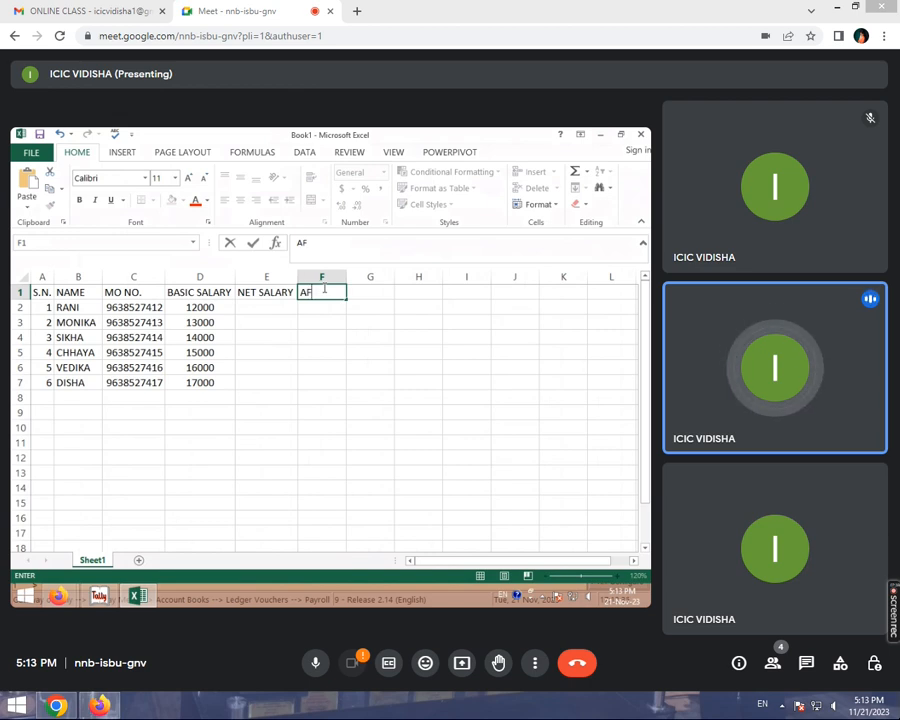
text(TER L)
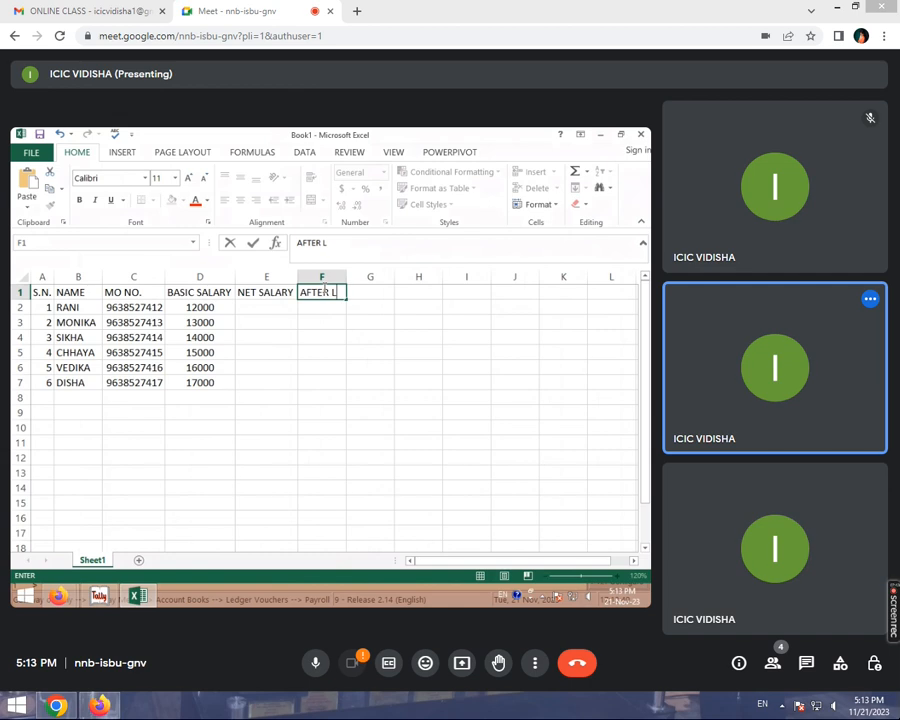
text(ET MIN SA)
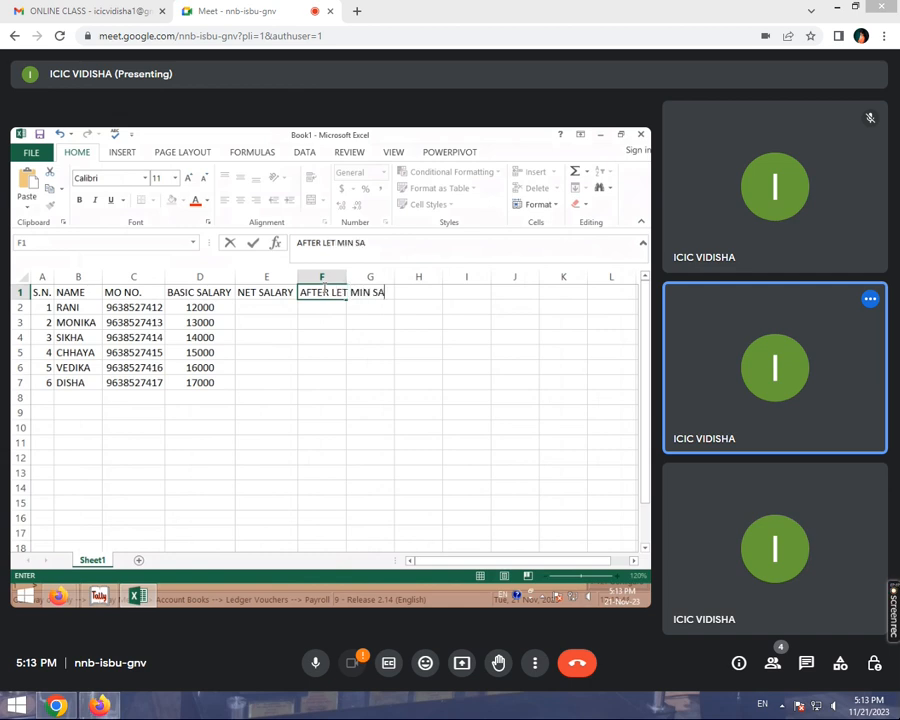
text(LARY)
click(373, 320)
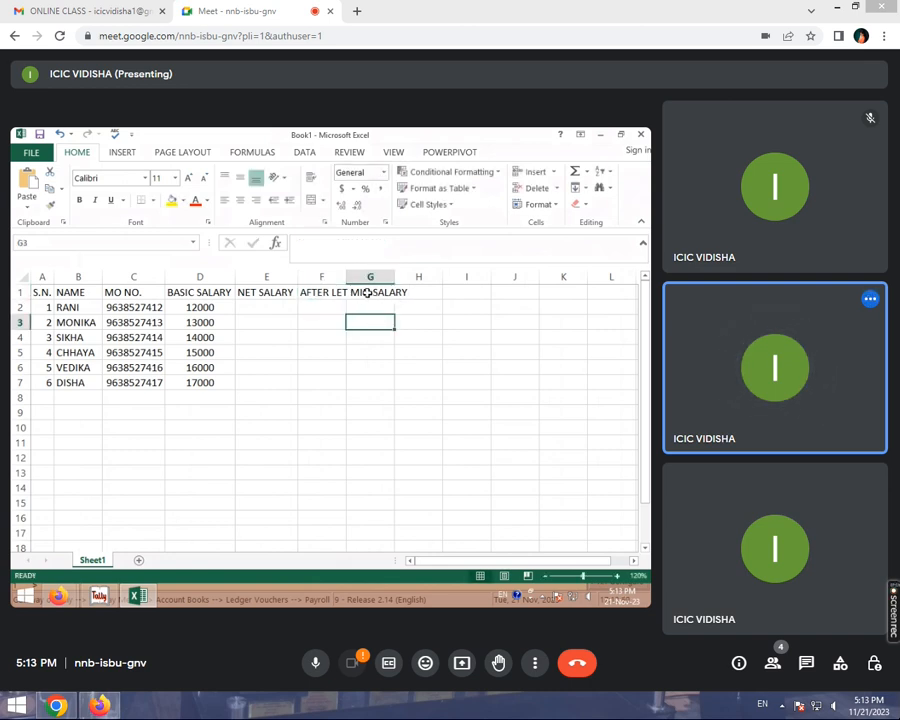
drag(347, 280, 410, 301)
- Add the heading TOTAL P in G1
click(440, 291)
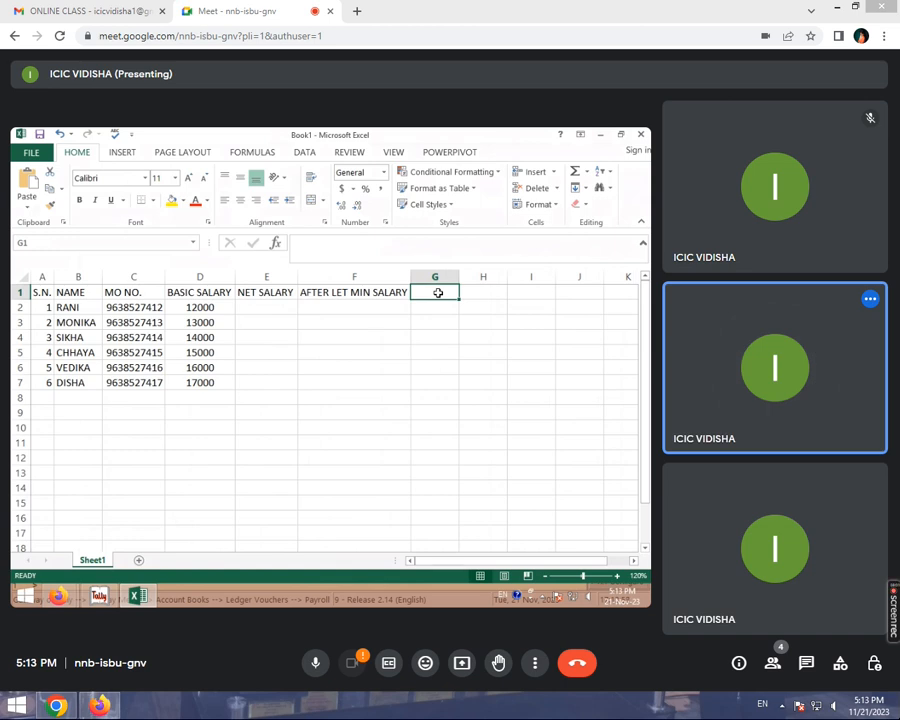
text(TOTA)
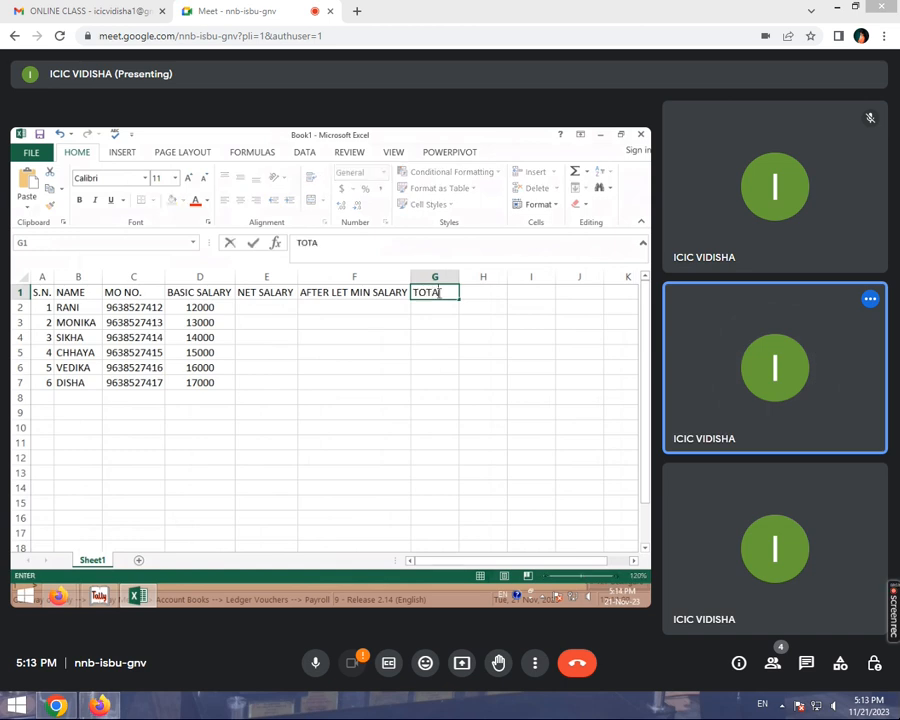
text(L P)
click(450, 338)
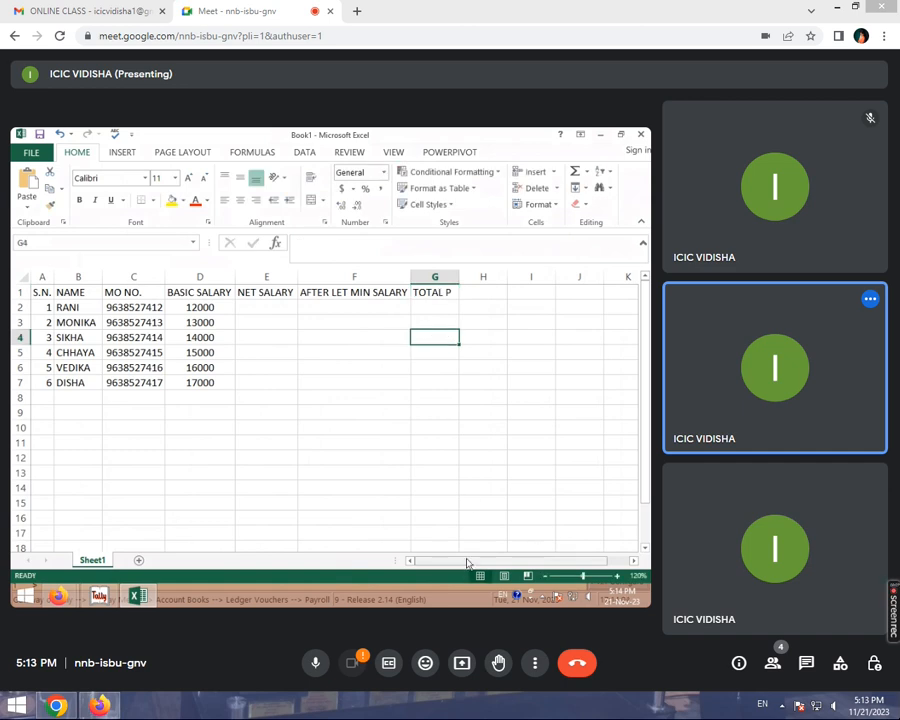
- Number the day columns 1 to 31 across row 1, from H1 to AL1, as a consecutive series
drag(463, 567, 476, 565)
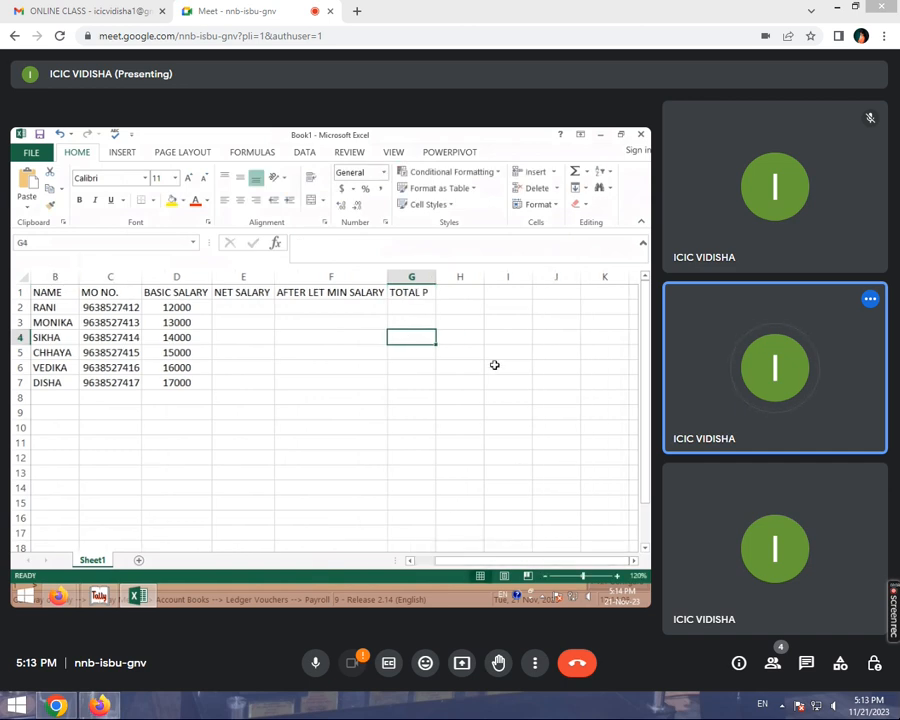
click(455, 293)
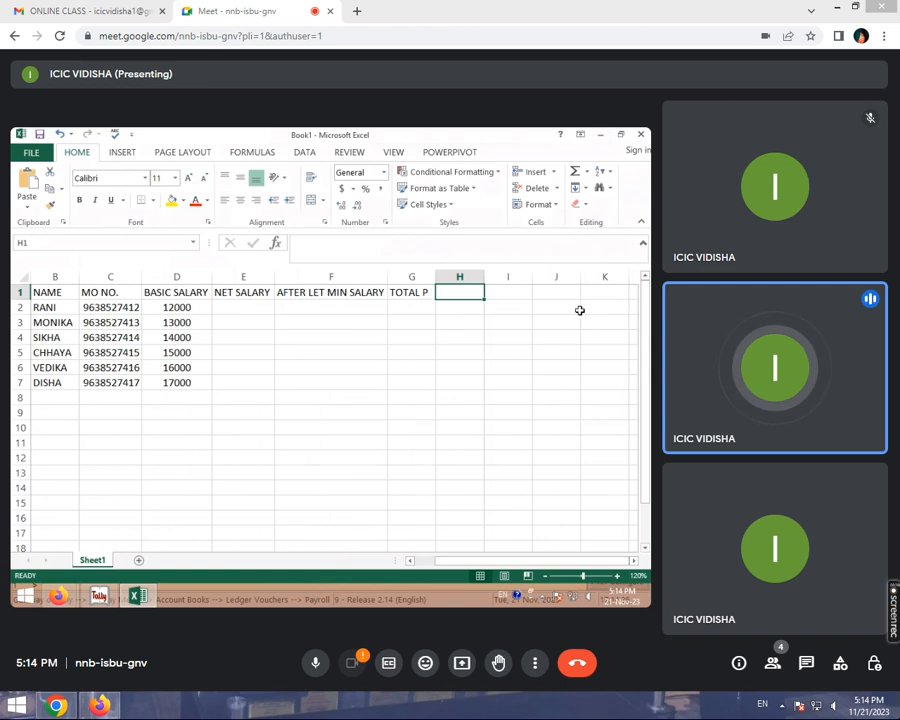
text(1)
key(Tab)
text(2)
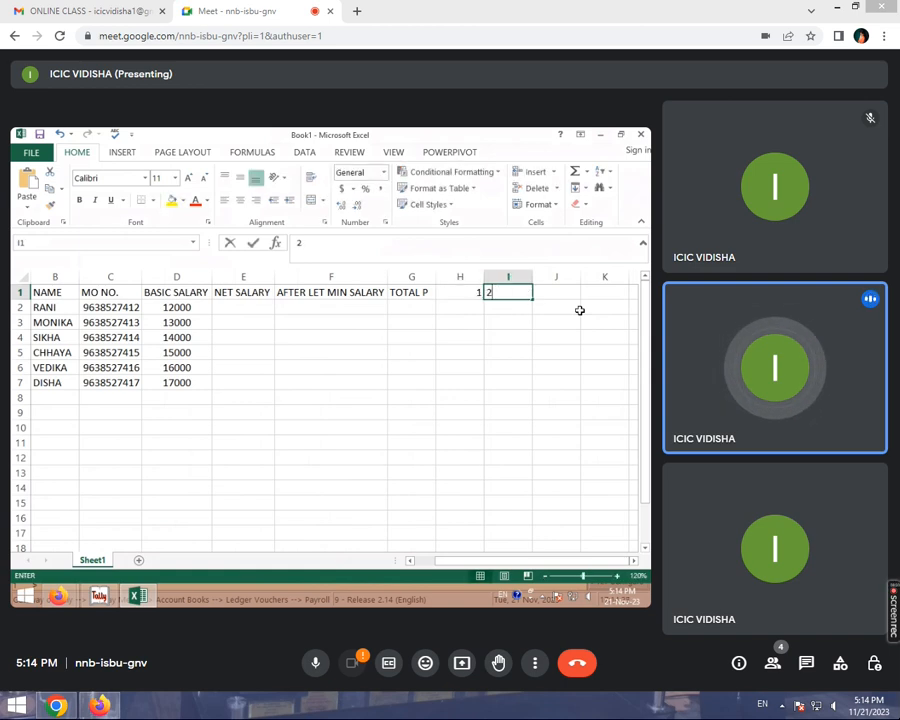
key(Tab)
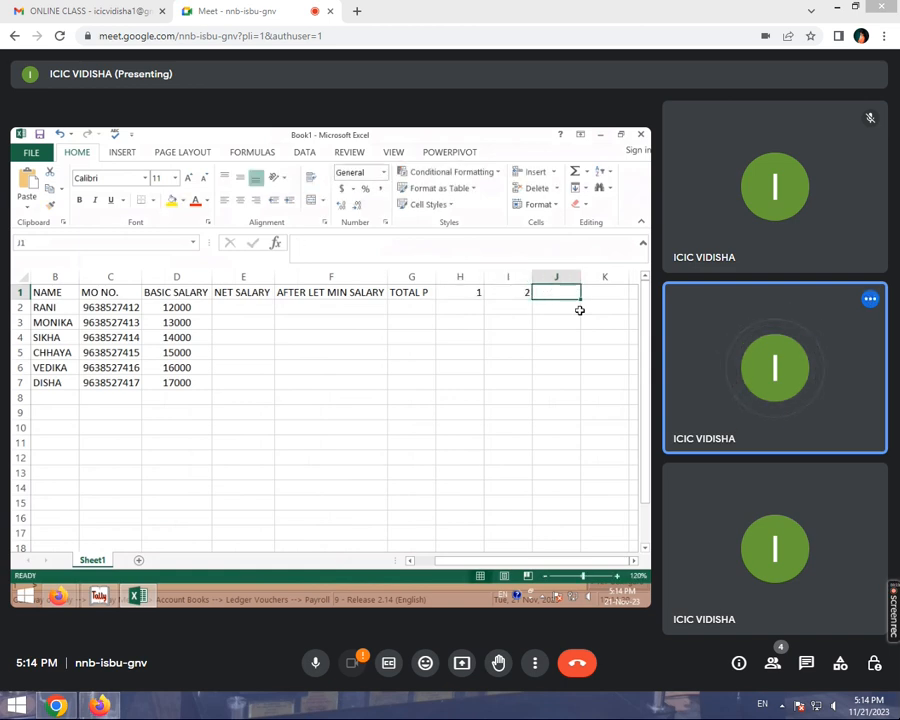
drag(470, 295, 116, 326)
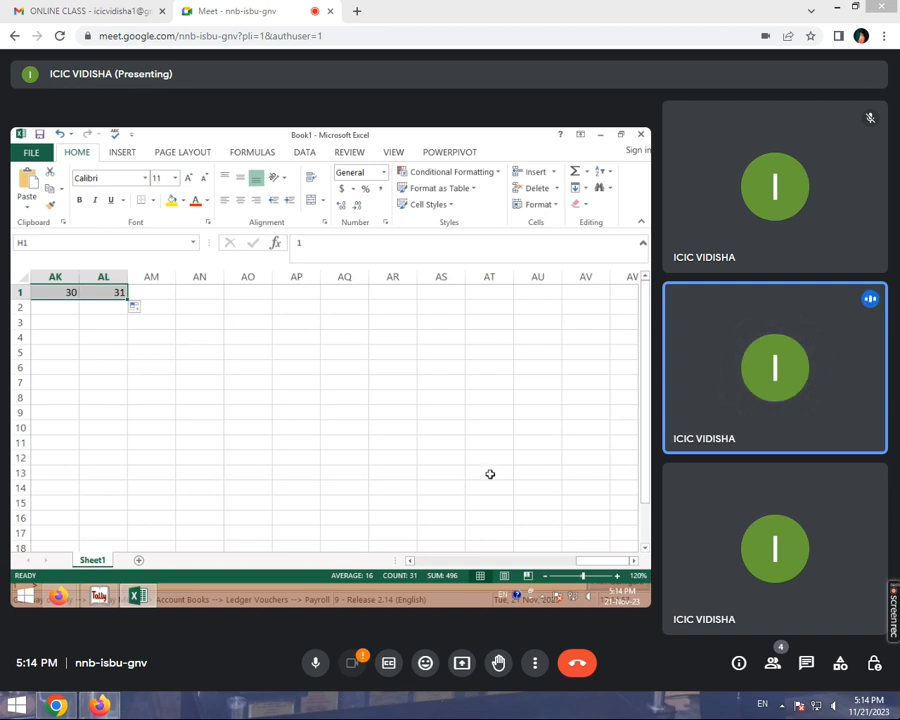
drag(605, 565, 432, 565)
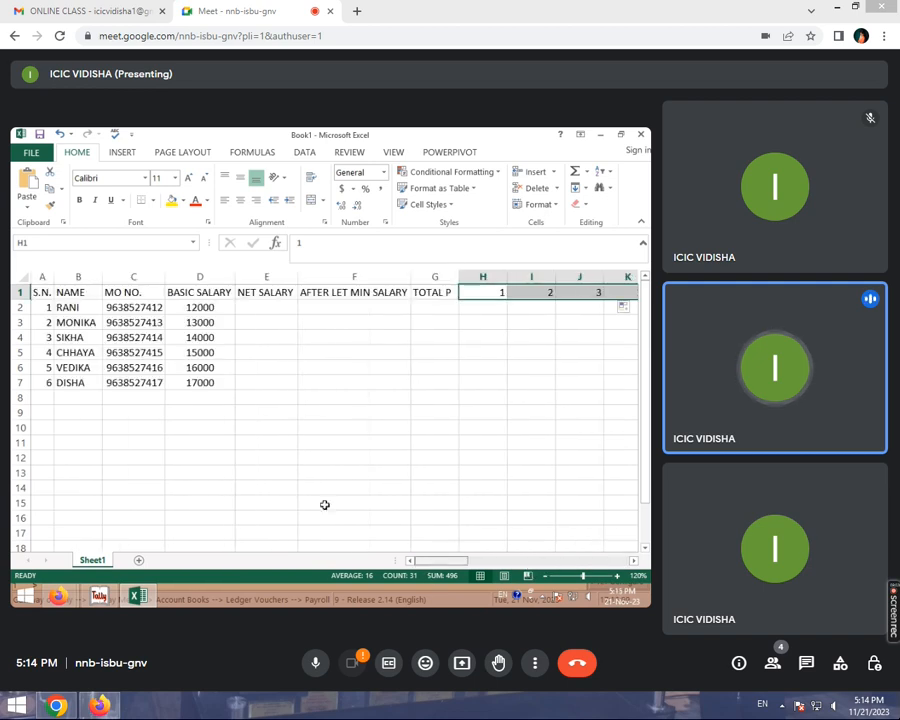
click(479, 380)
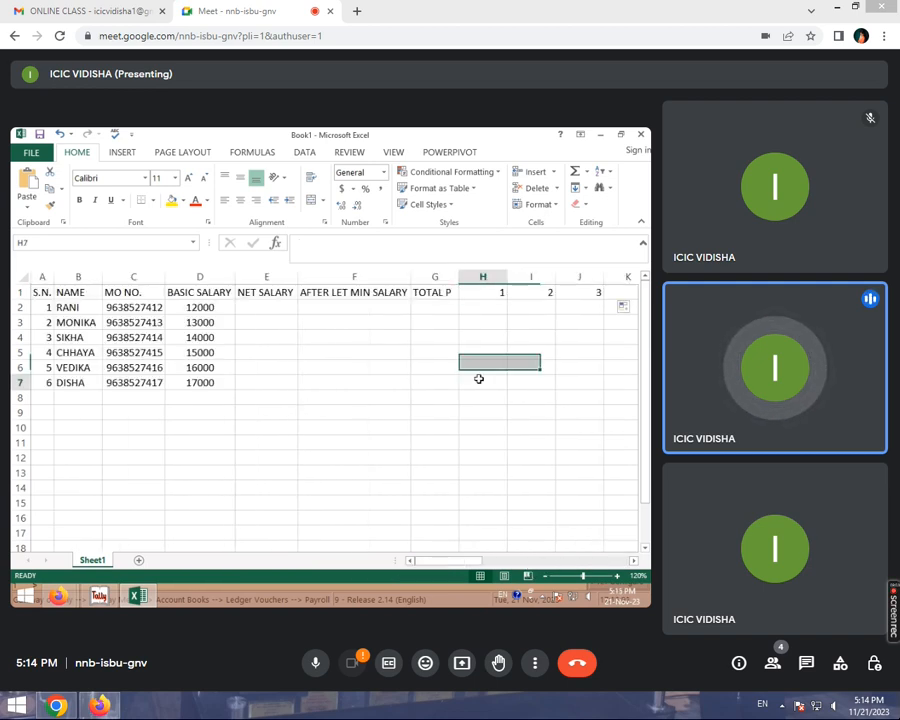
click(485, 293)
click(519, 293)
click(572, 293)
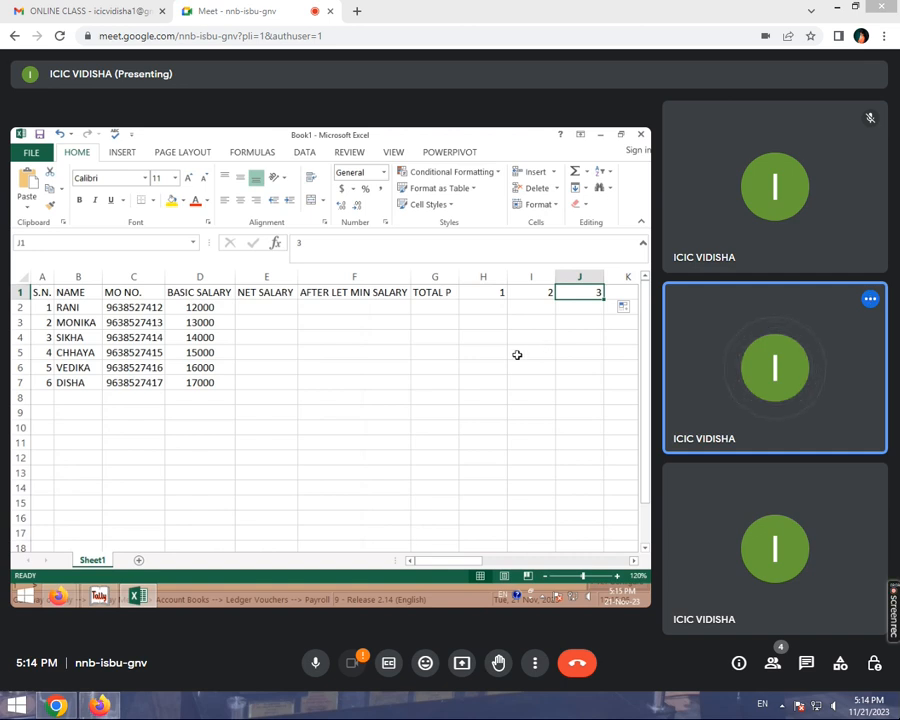
- Enter 1 in H2 as the first employee's attendance mark for day 1
click(491, 309)
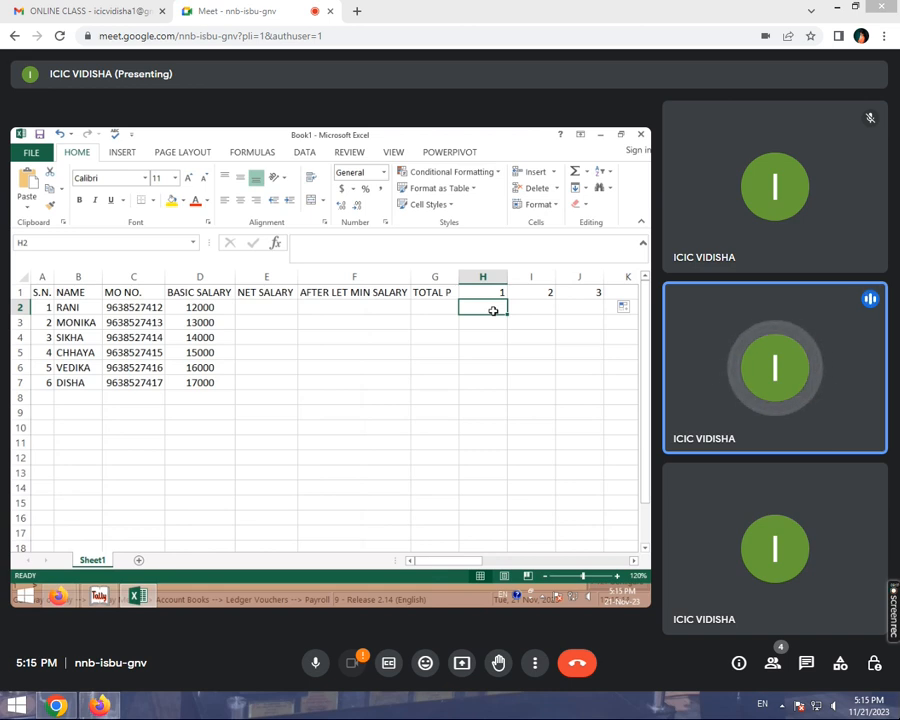
text(1)
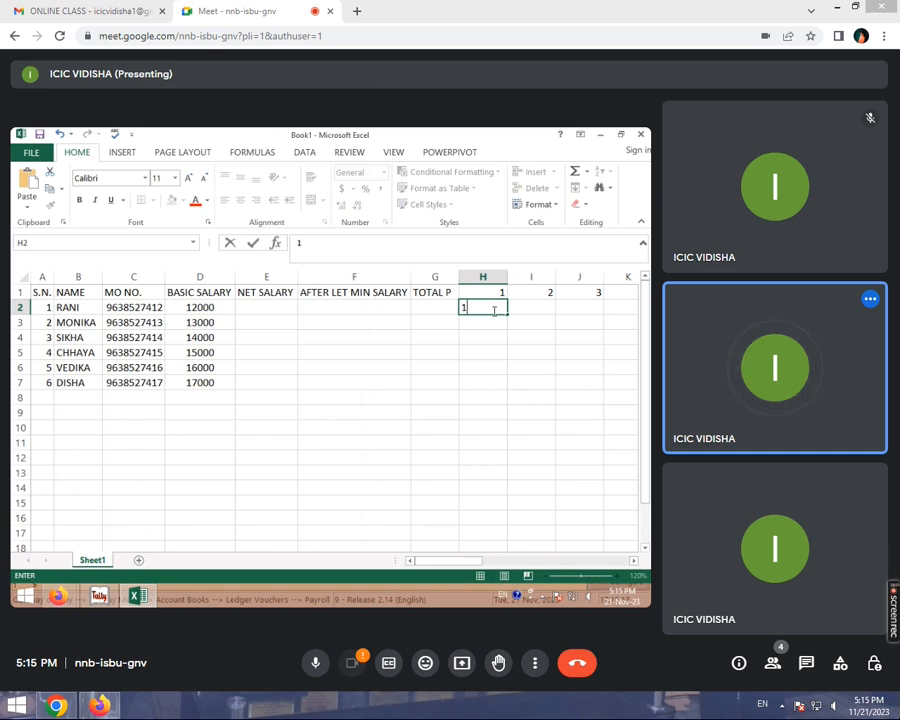
key(Return)
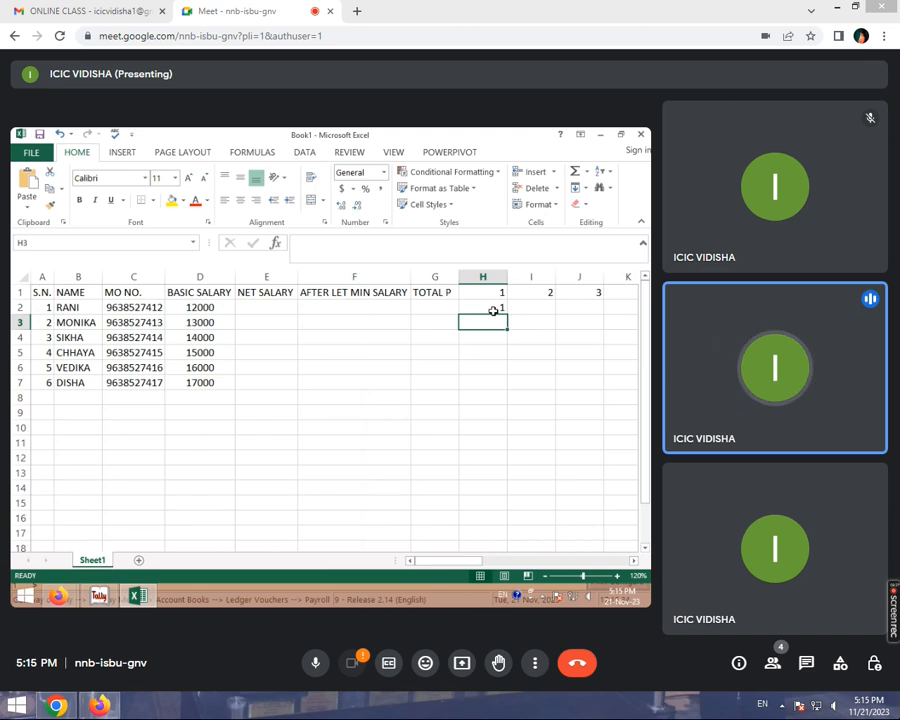
- Try the attendance marks -1 in H3 and L in H4 for day 1
text(-1)
key(Return)
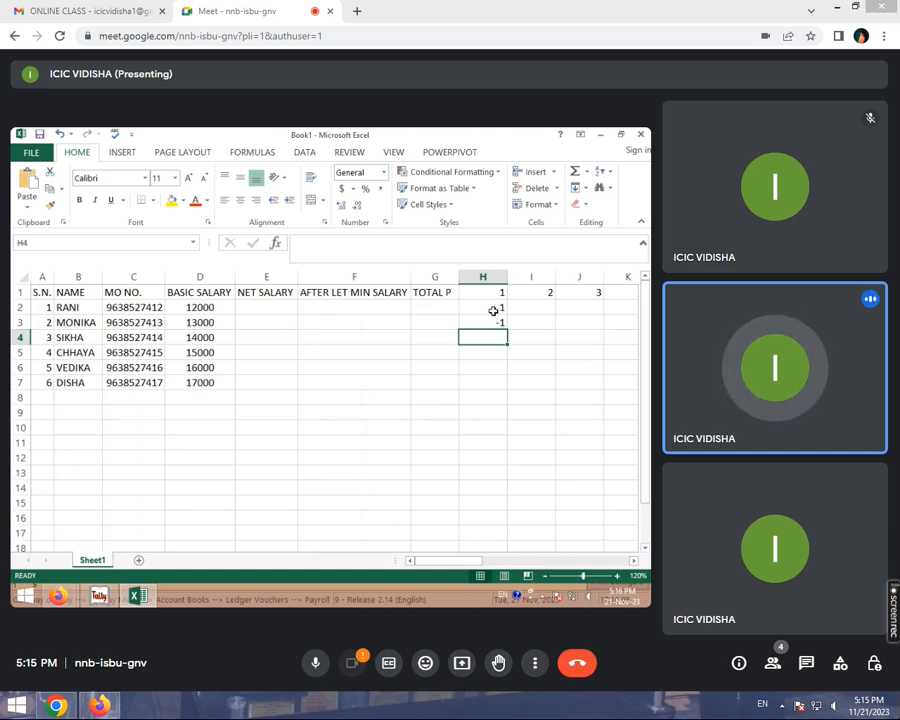
text(L)
key(Return)
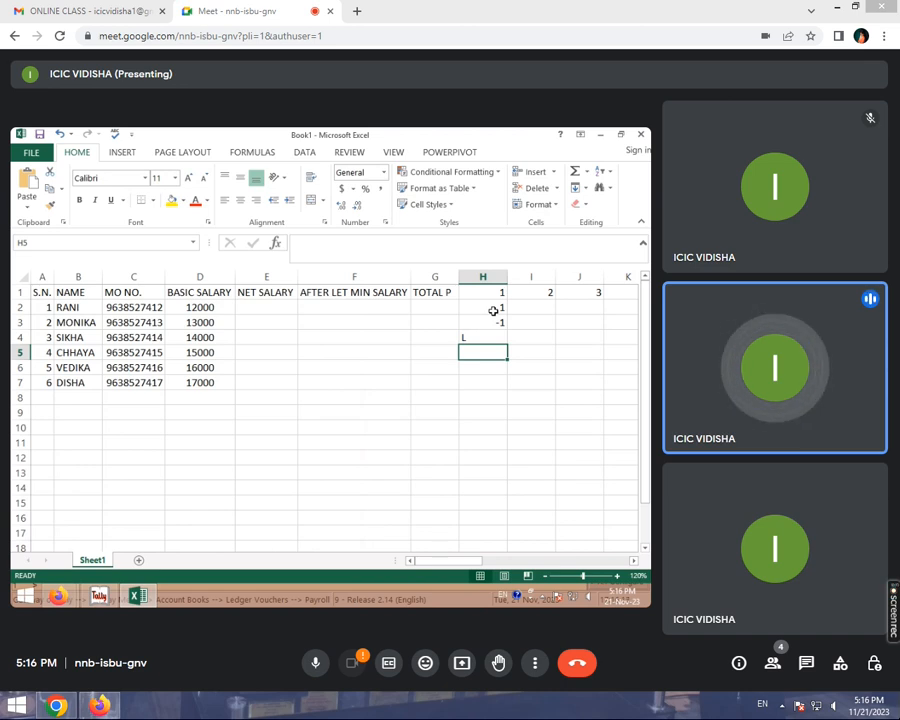
- Try A as the second employee's day 1 attendance mark in H3, replacing the existing entry
click(493, 311)
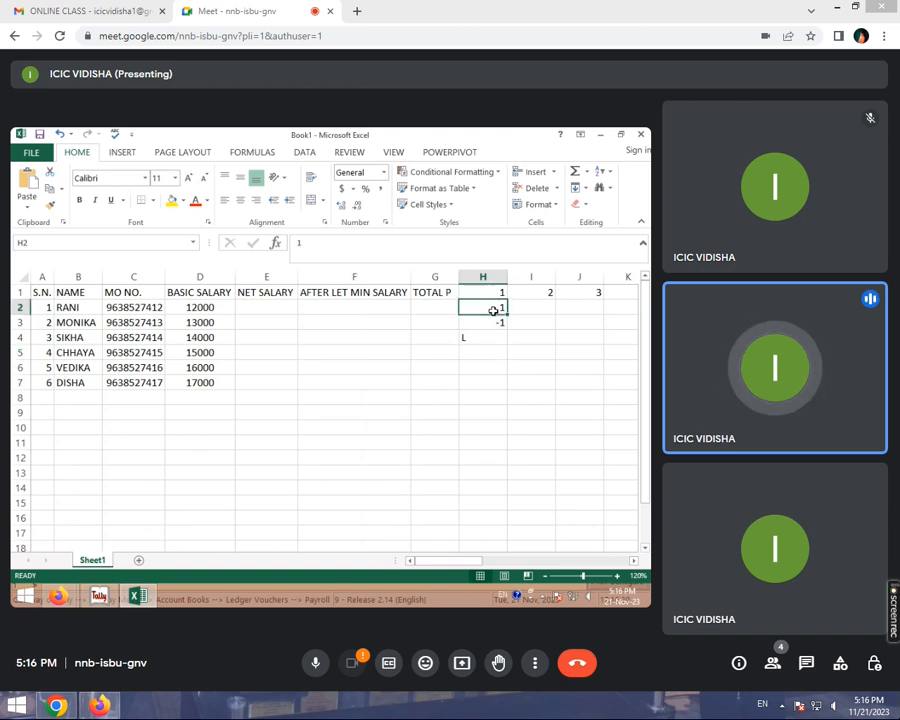
click(503, 323)
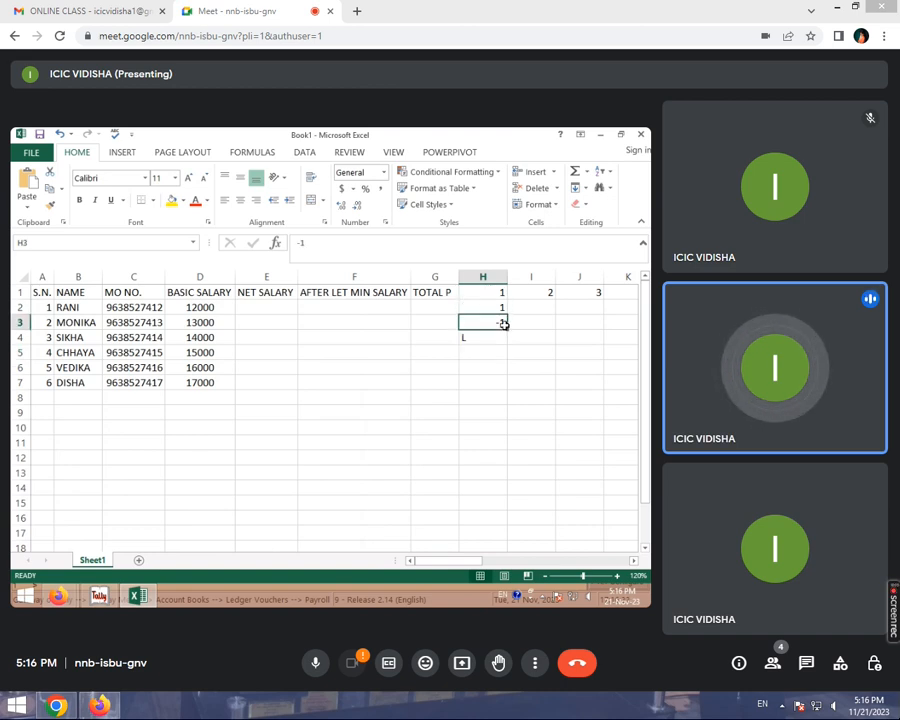
text(A)
click(505, 341)
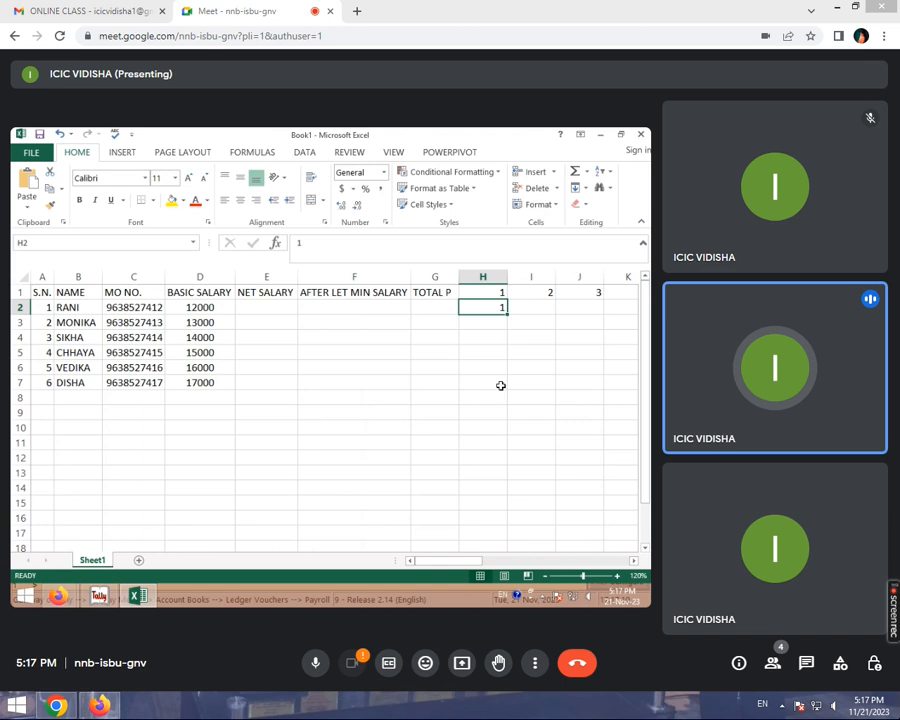
- Try the attendance marks L, 1 and -1 for the first employee's days 2 to 4 in I2, J2 and K2
key(Right)
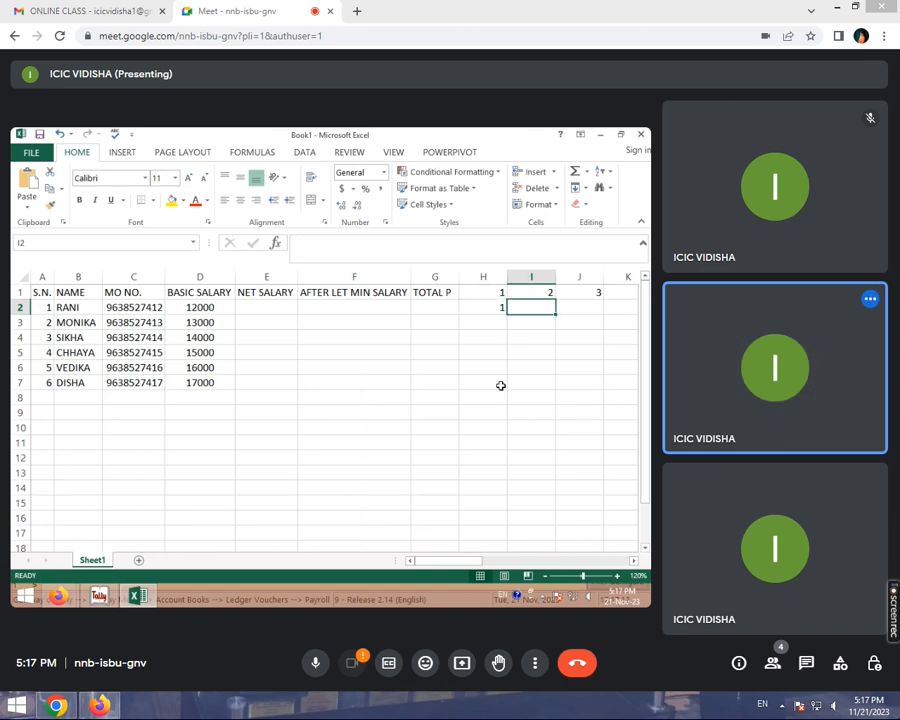
text(L)
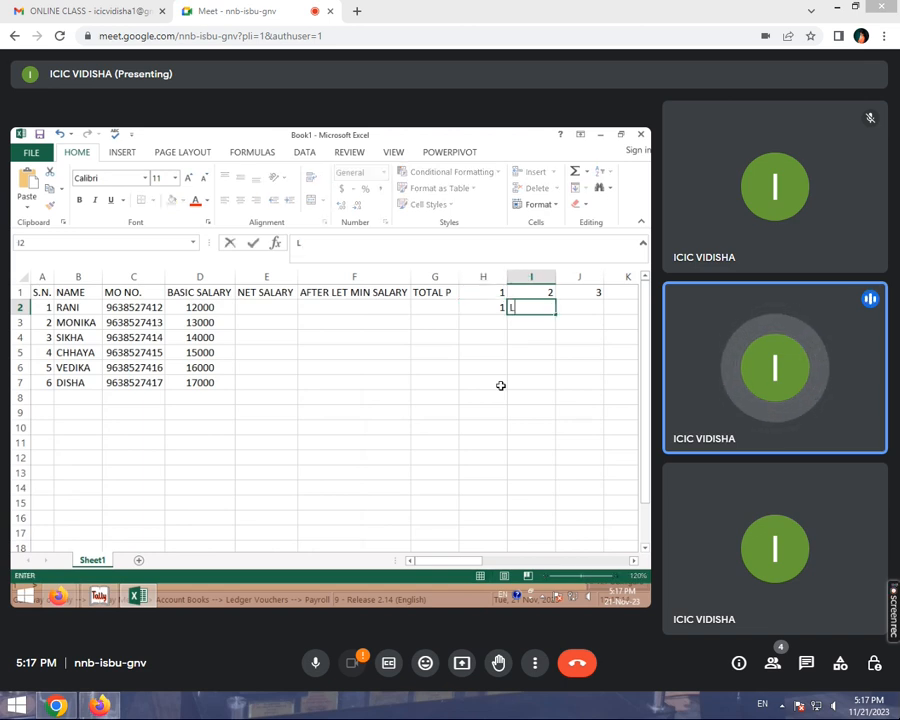
key(Right)
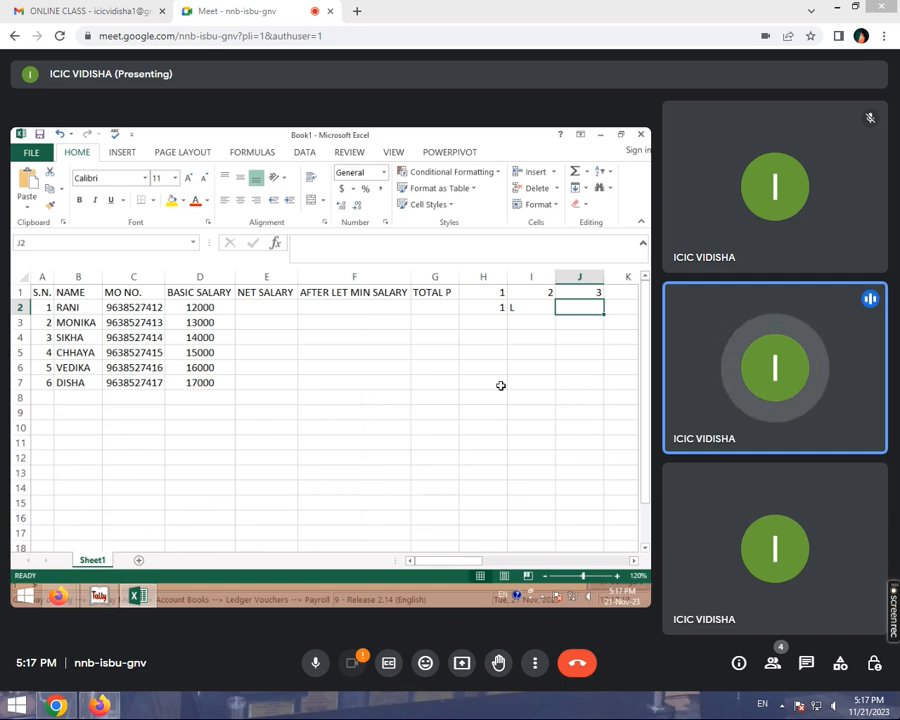
text(1)
key(Right)
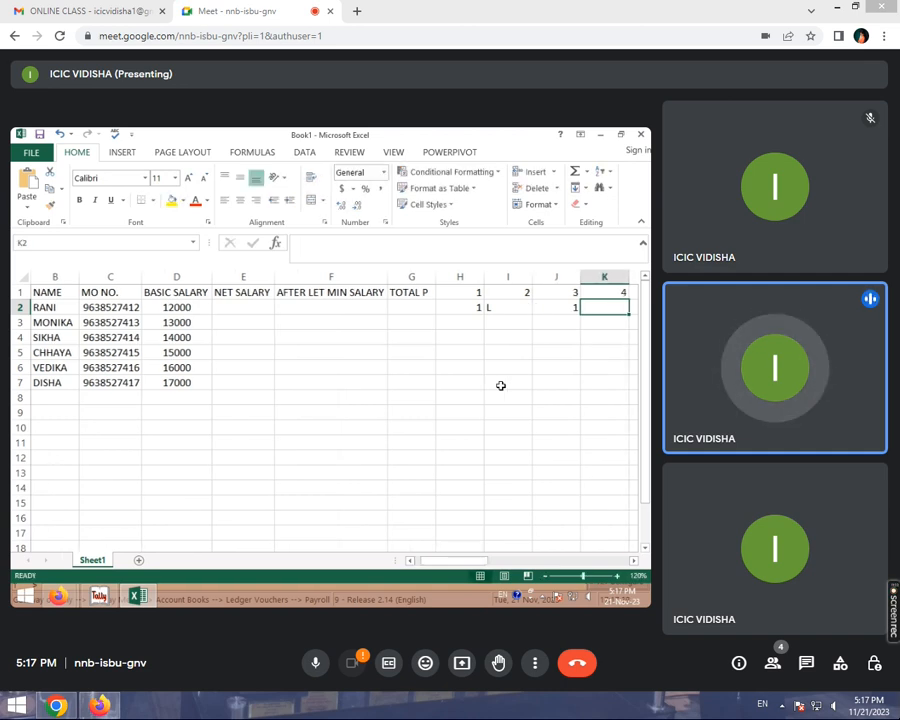
text(-1)
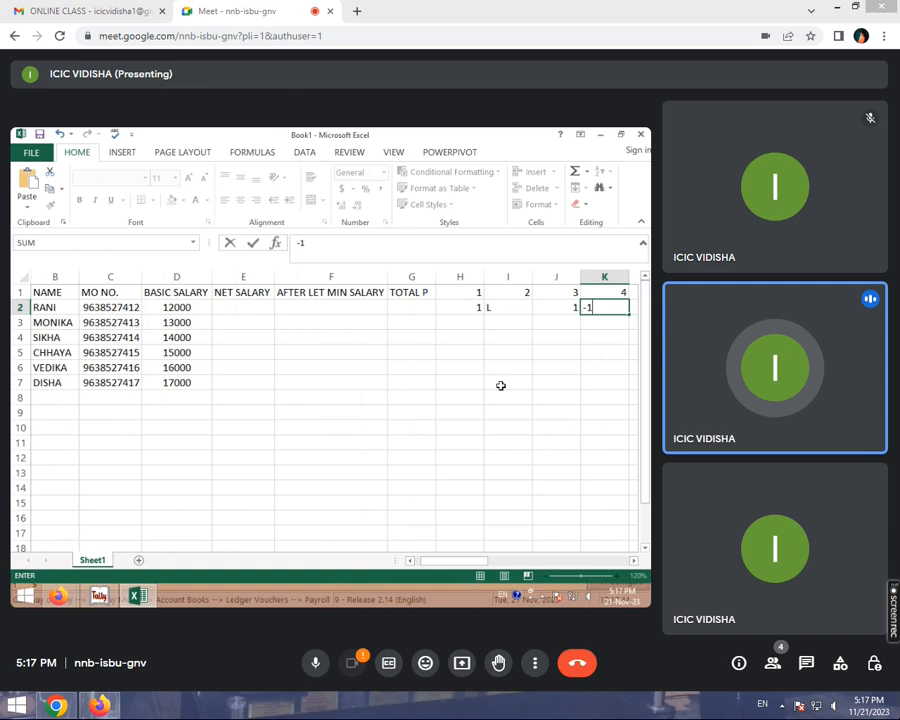
- Fill the attendance mark 1 from H2 down to row 7 and across to AL7 for all six employees and 31 days
click(476, 308)
drag(483, 314, 479, 387)
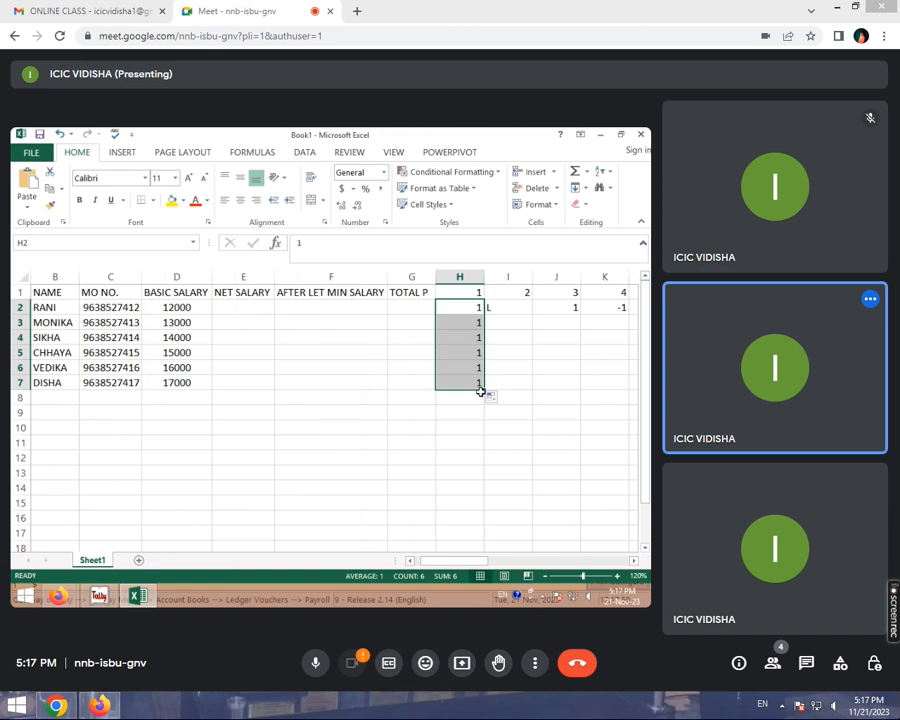
drag(486, 393, 406, 395)
drag(660, 387, 570, 383)
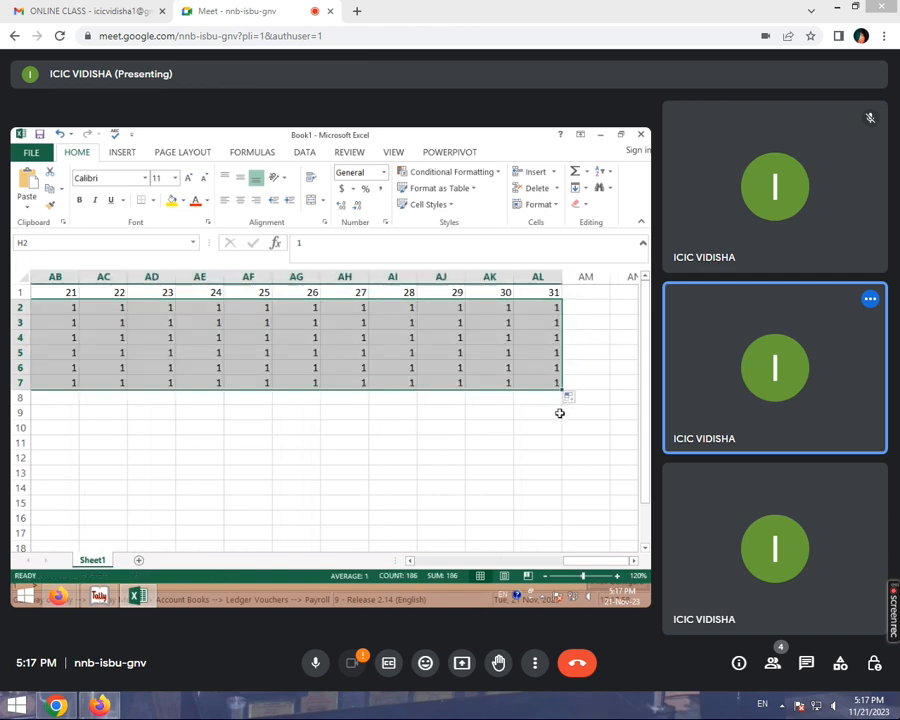
click(495, 385)
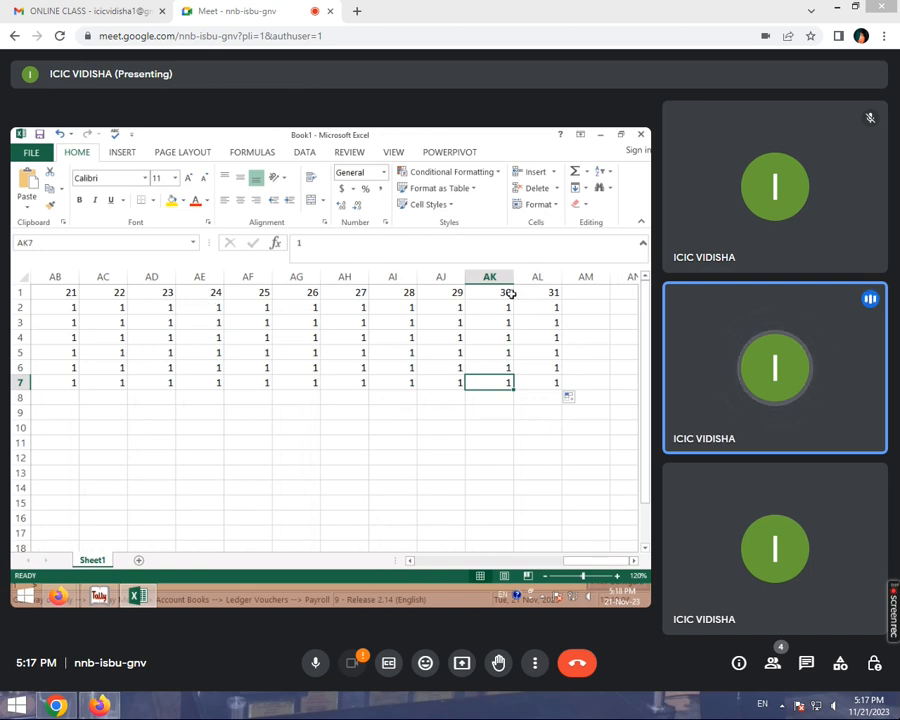
- Narrow all the day columns H to AL equally so they just fit their one- or two-digit entries
click(538, 277)
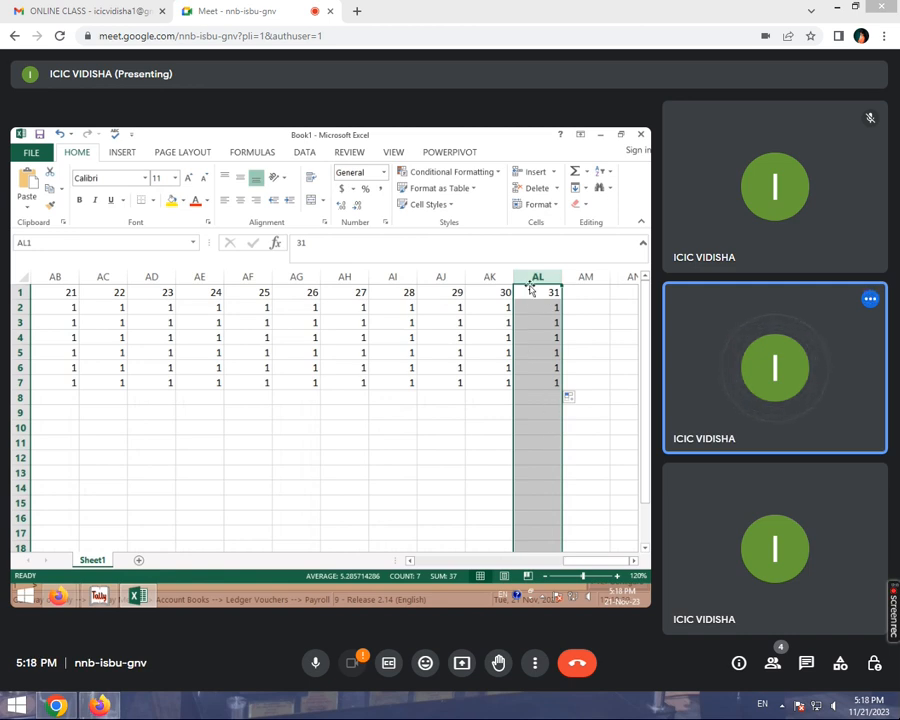
drag(534, 280, 232, 316)
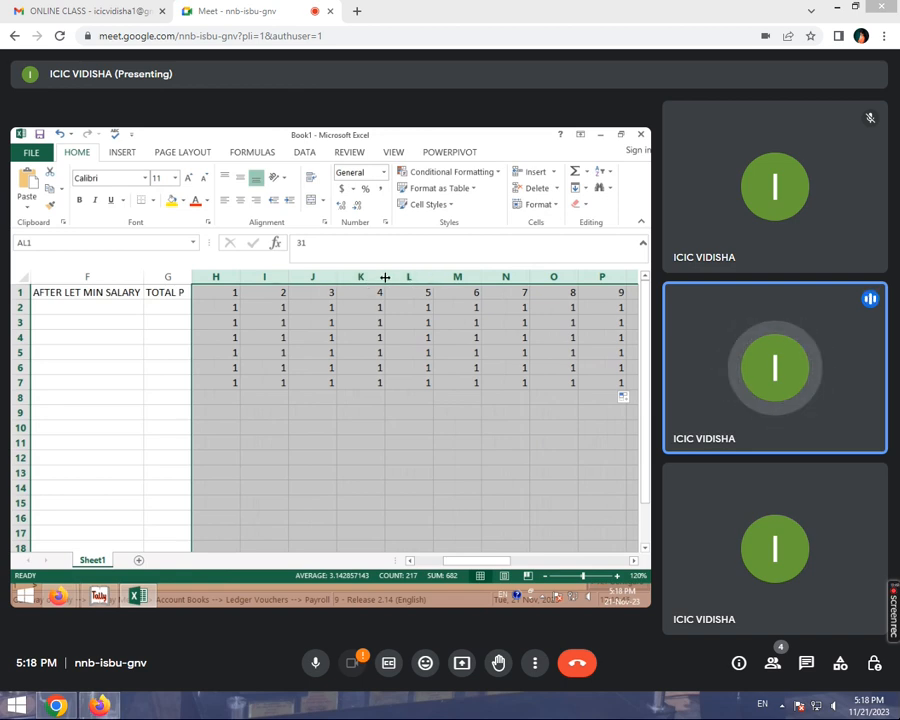
drag(384, 277, 361, 279)
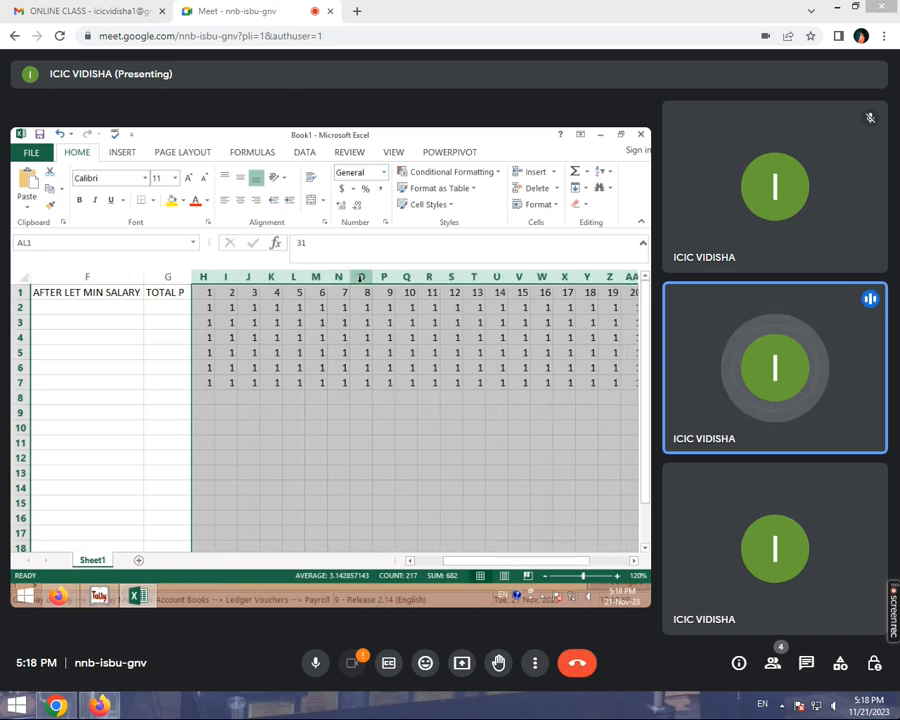
drag(361, 277, 348, 277)
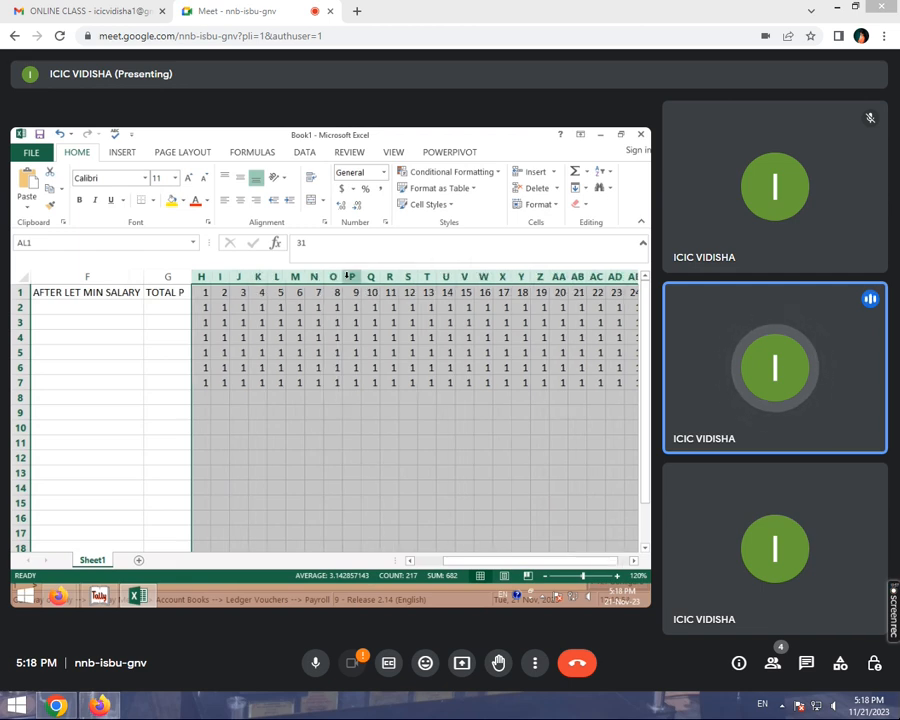
click(405, 320)
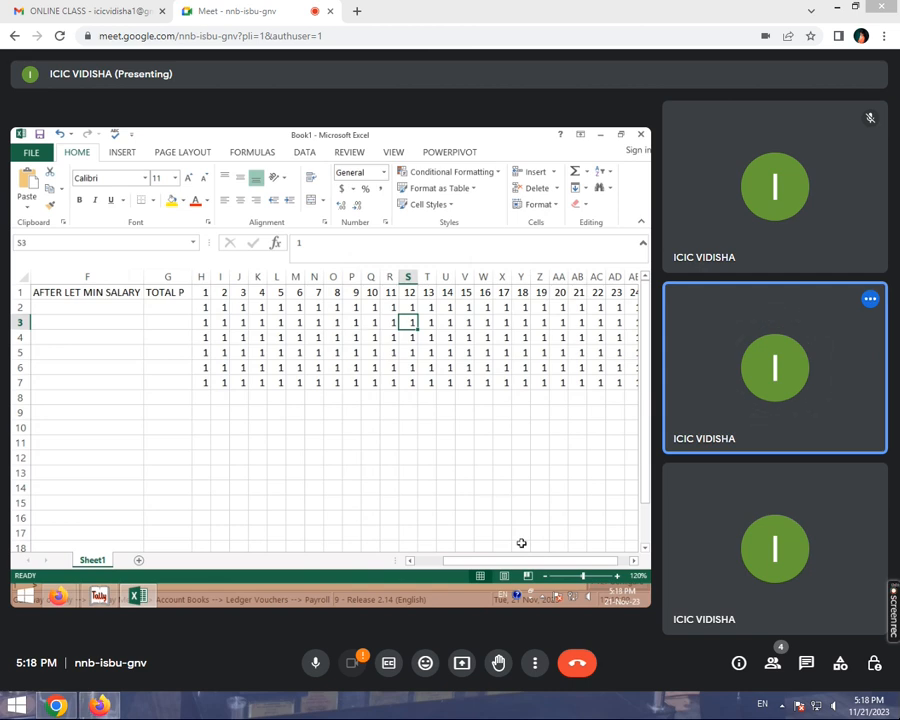
- Apply all borders and bold formatting to the whole table, A1:AL7
drag(524, 562, 460, 562)
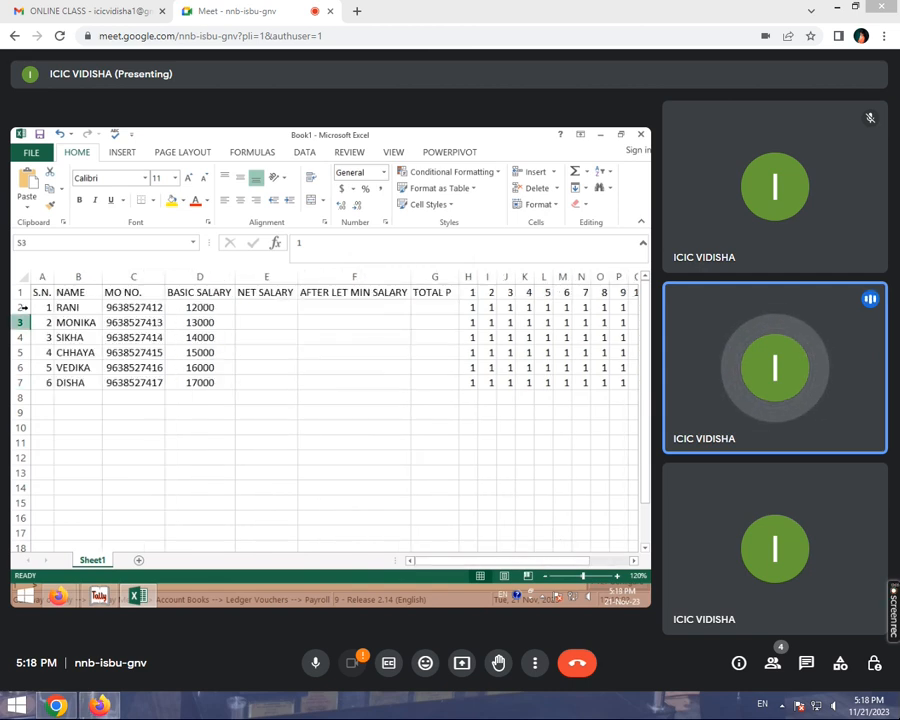
drag(36, 293, 575, 380)
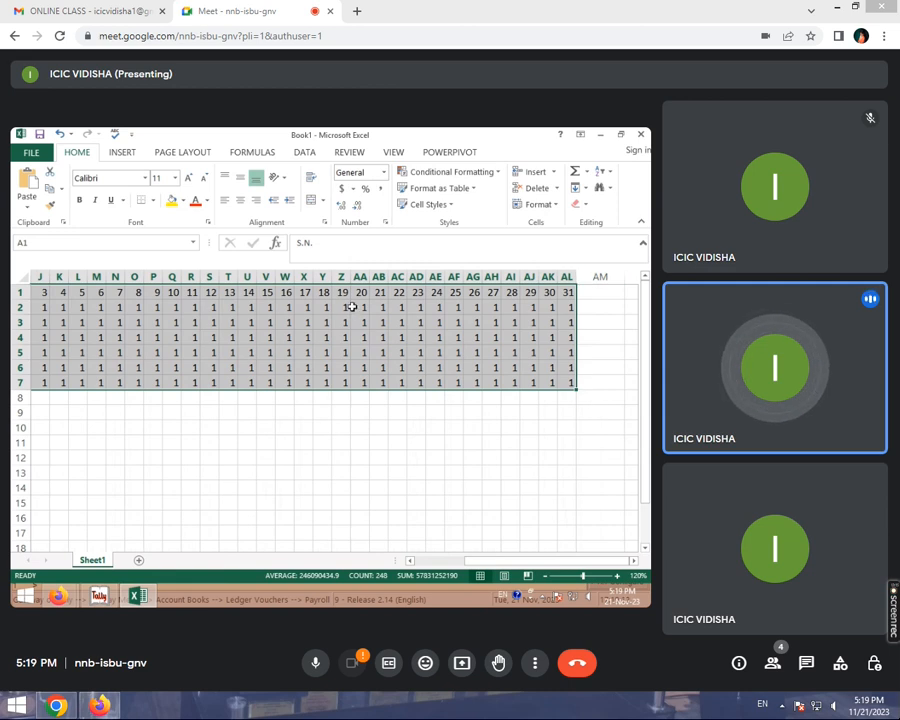
click(153, 201)
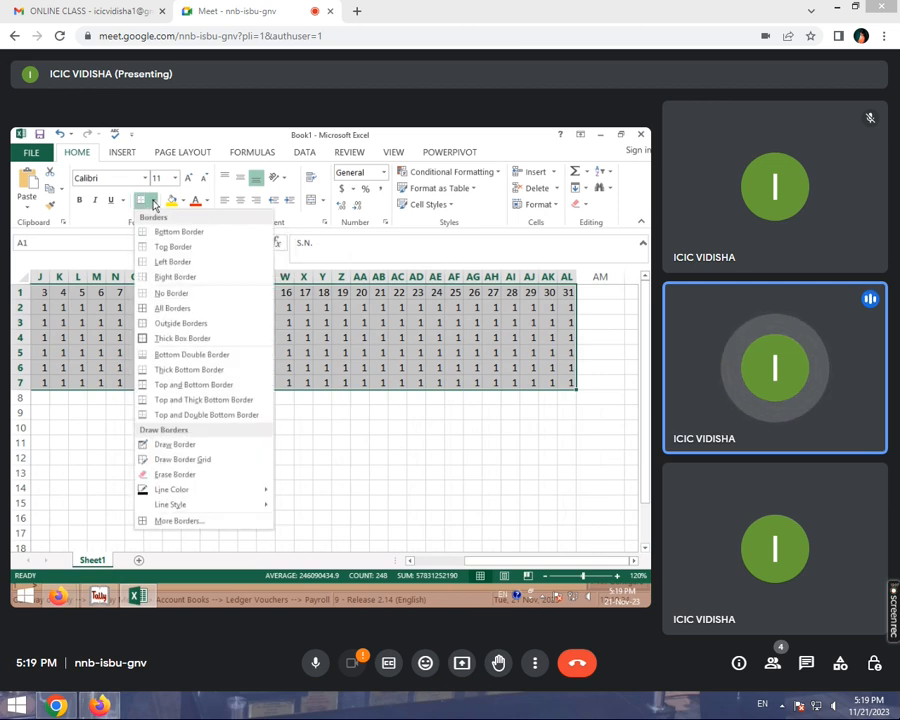
click(165, 308)
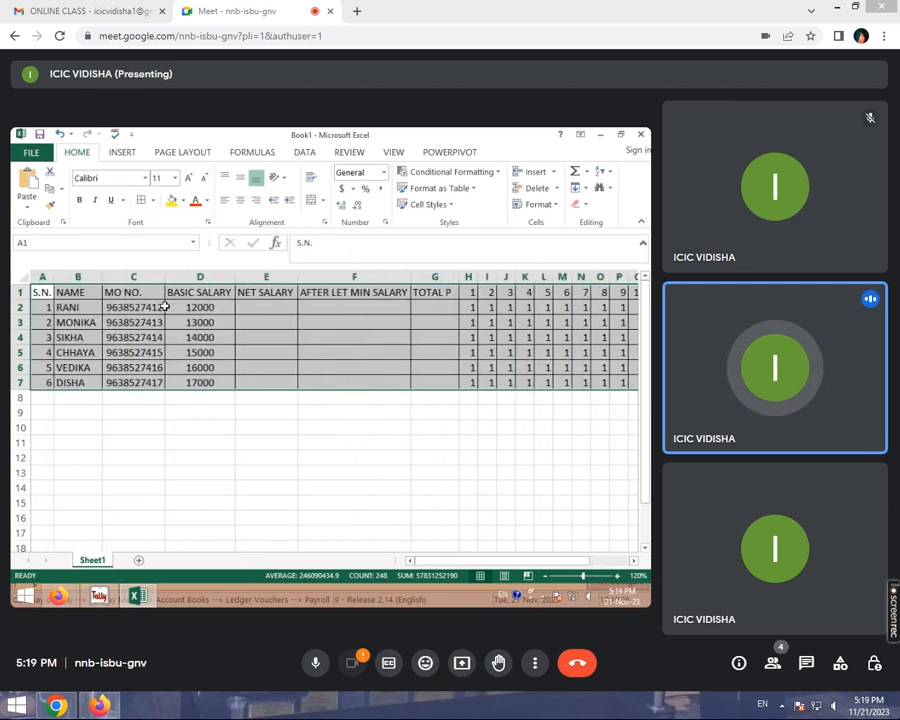
click(81, 202)
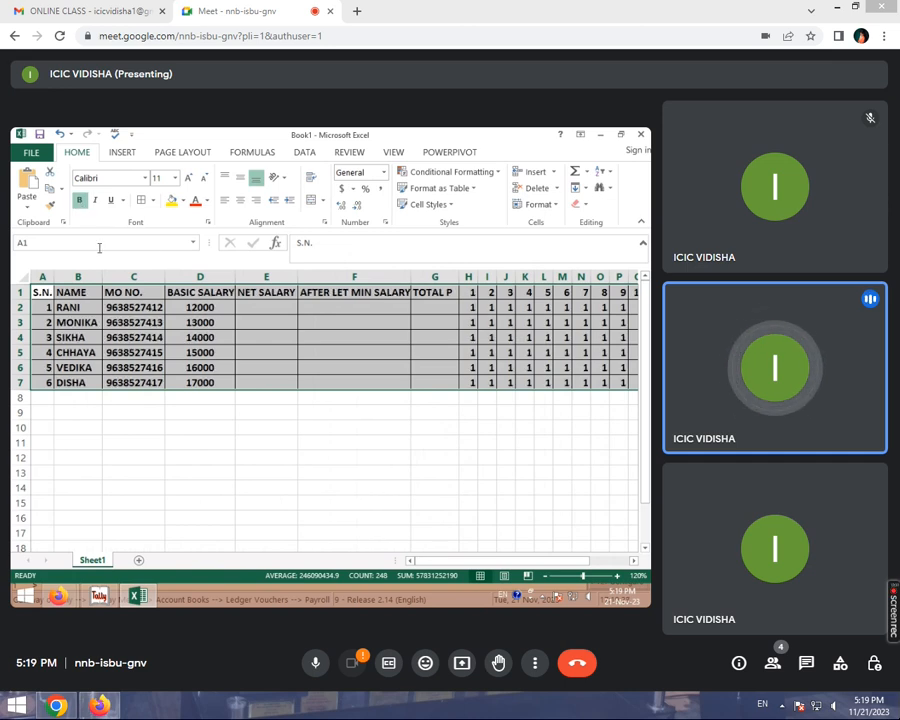
click(133, 309)
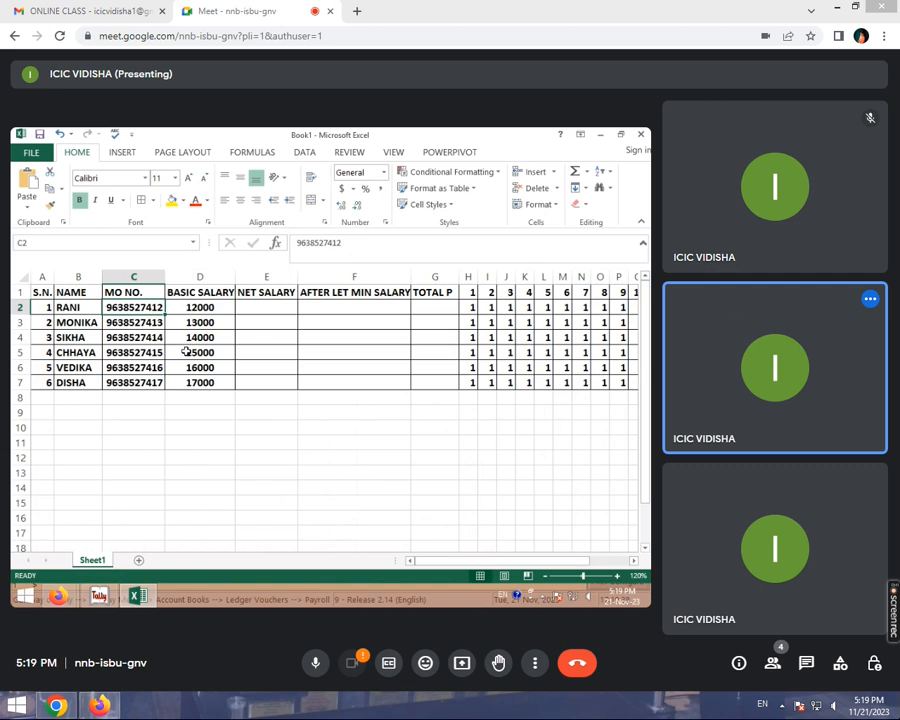
- Enter the formula =SUM(H2:AL2) in G2 to total the first employee's attendance under TOTAL P
click(444, 309)
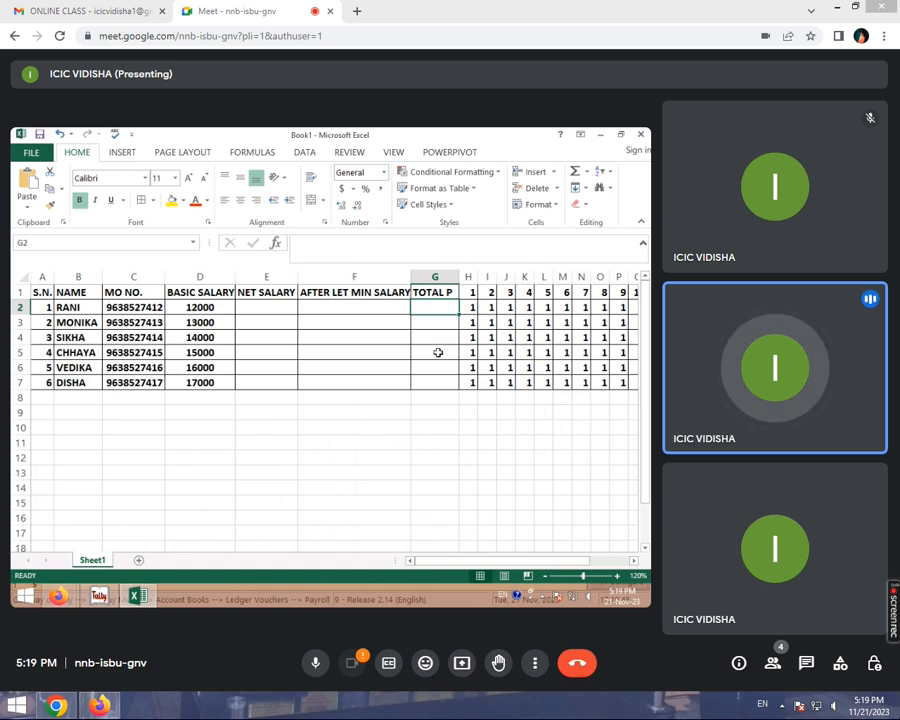
text(=)
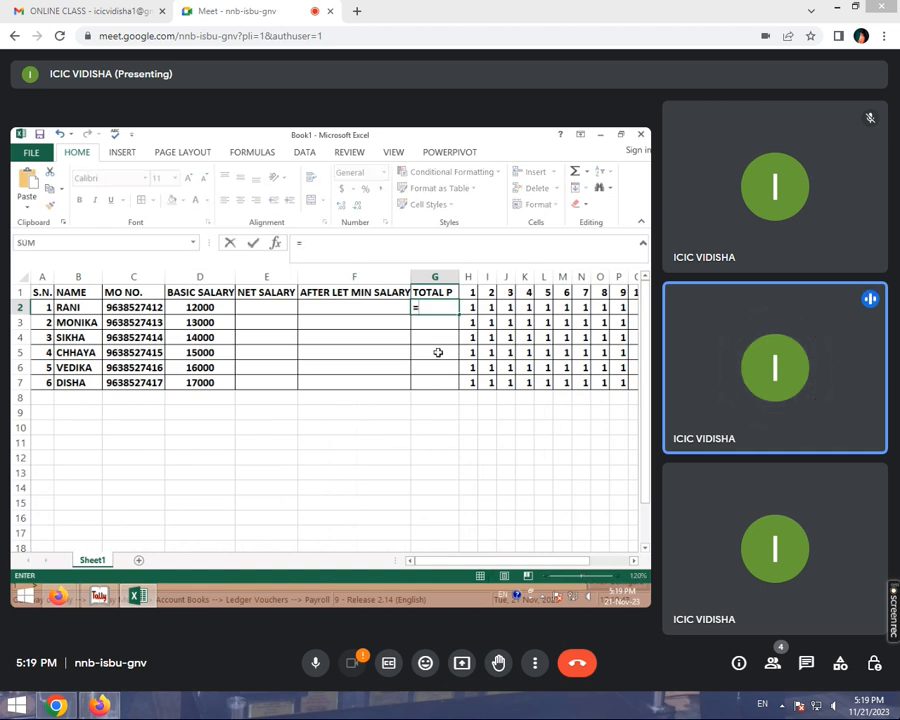
text(SUM)
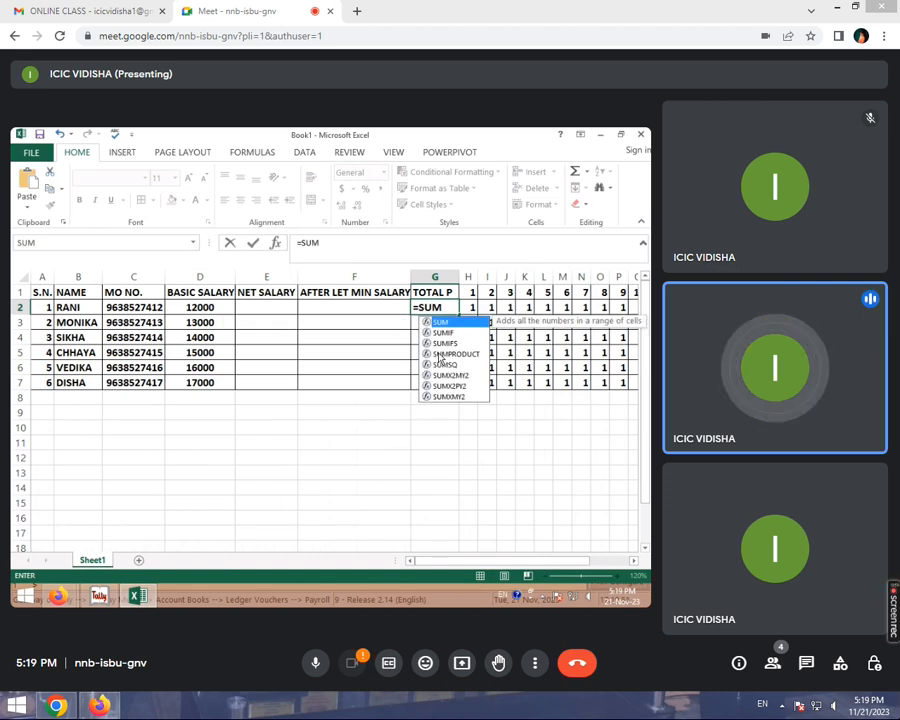
text(()
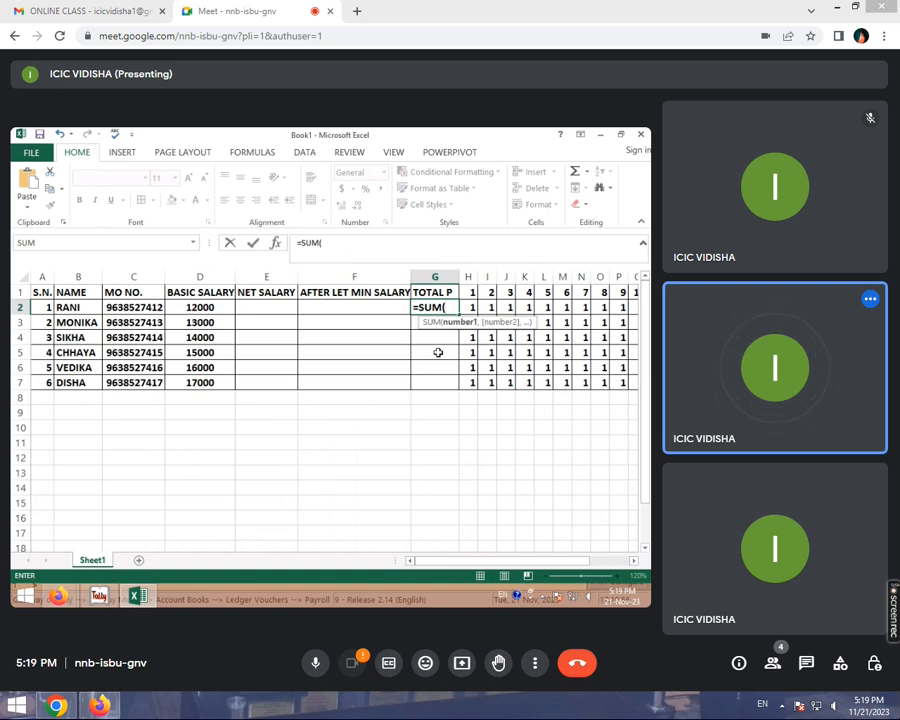
click(469, 307)
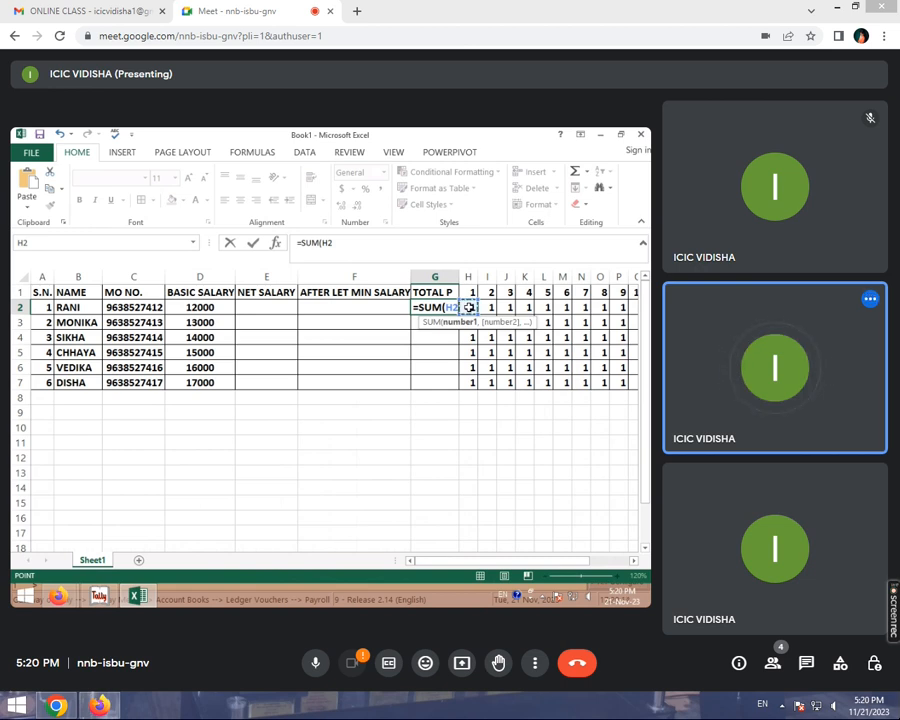
drag(473, 307, 569, 308)
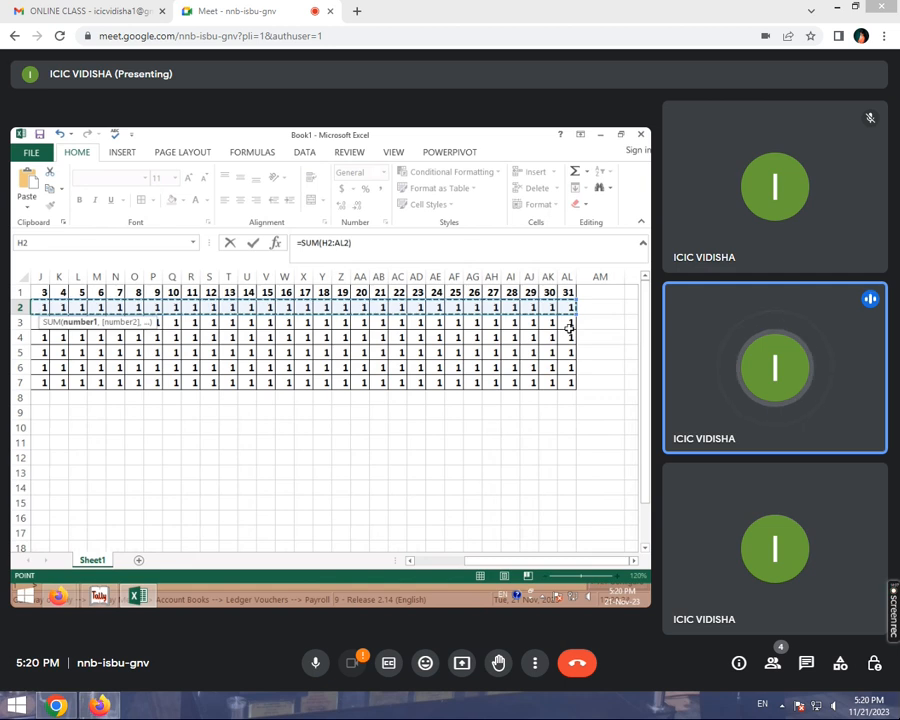
key(Return)
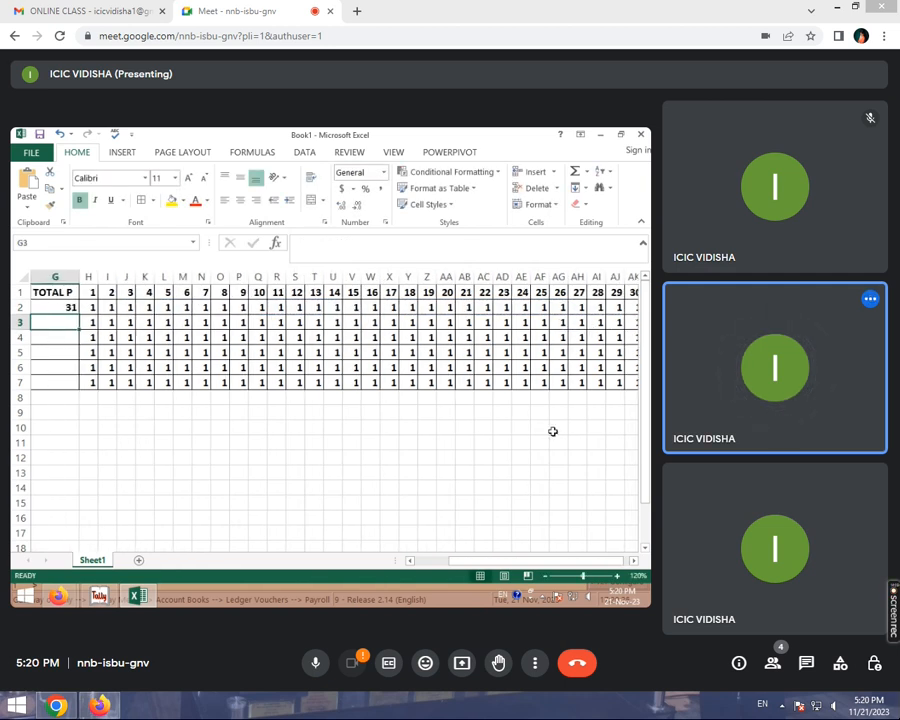
- Copy the TOTAL P formula from G2 down to G7 for the remaining employees
scroll(572, 542, left, 3)
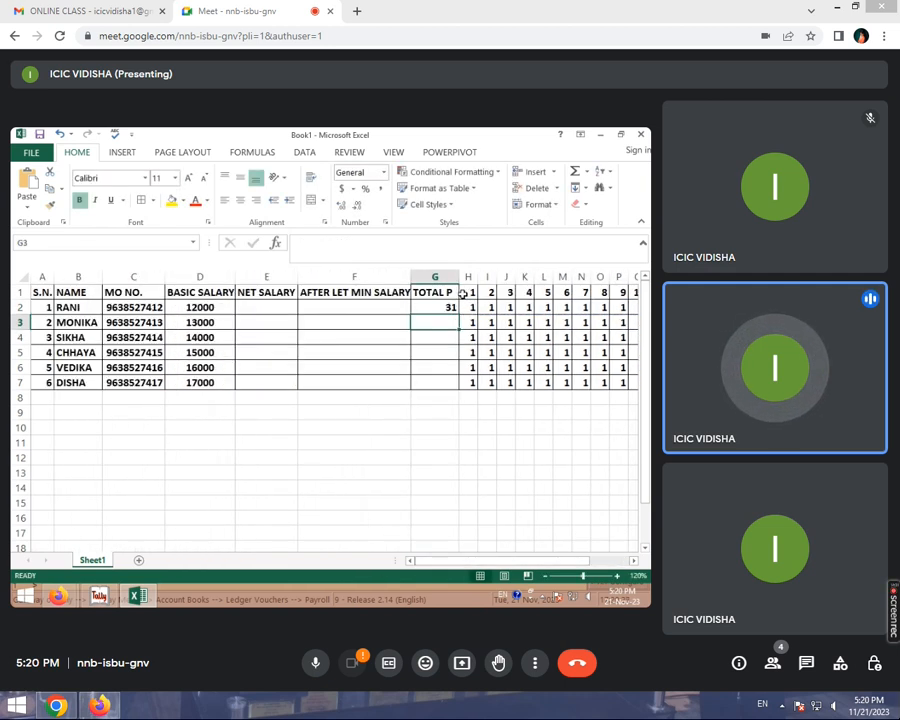
click(450, 306)
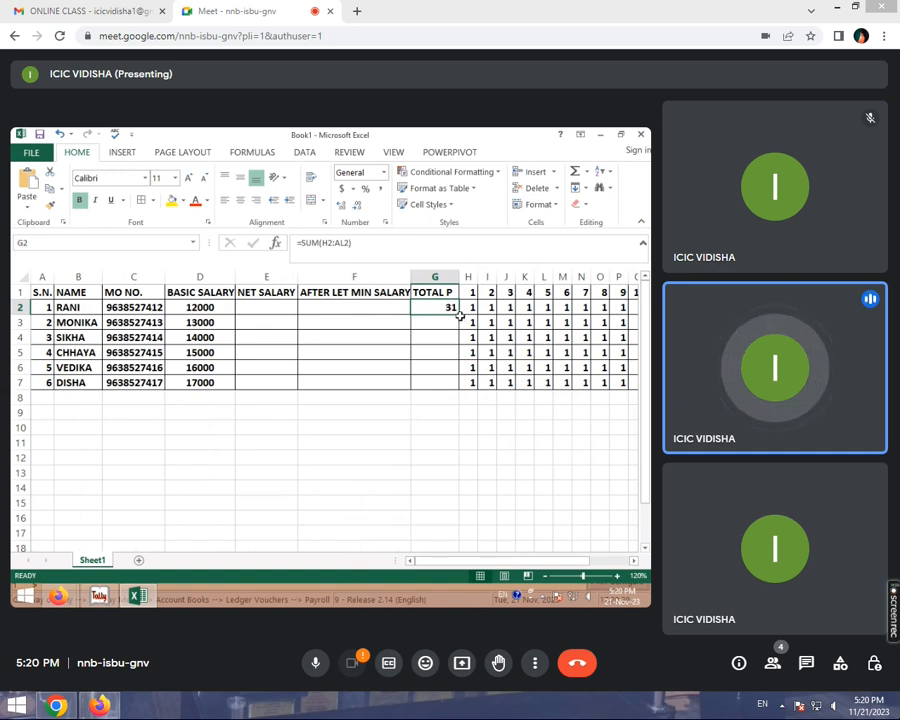
drag(459, 316, 460, 384)
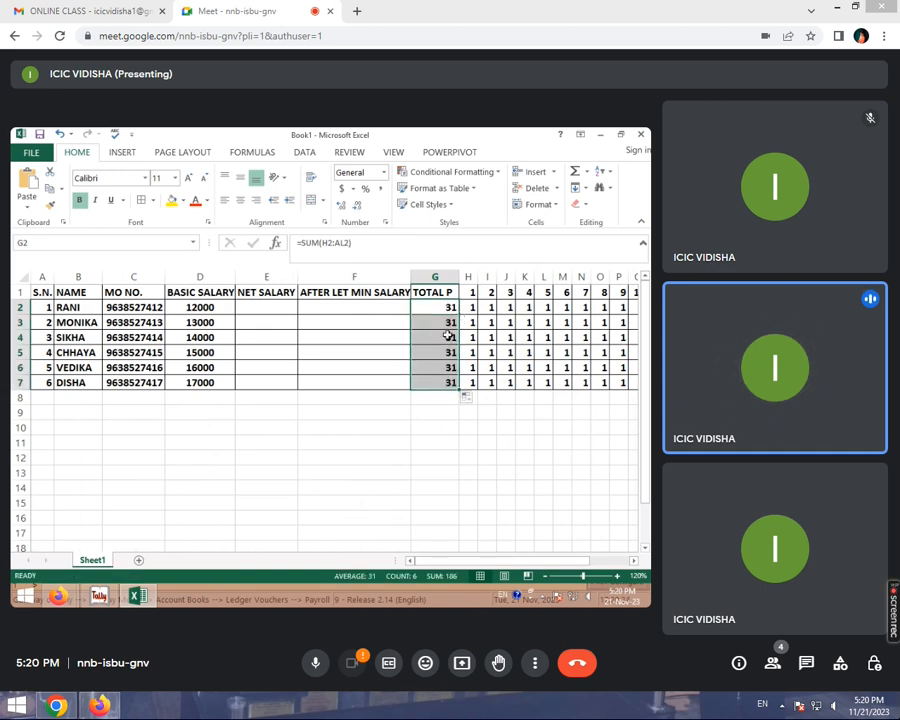
- Center the contents of every cell in the sheet horizontally
click(22, 277)
click(240, 200)
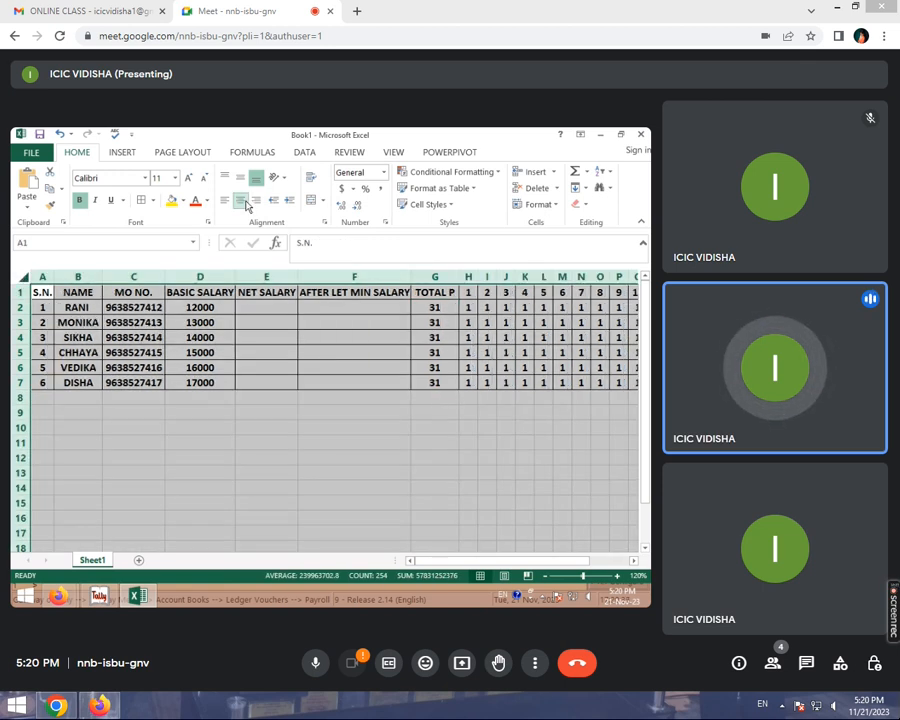
click(280, 351)
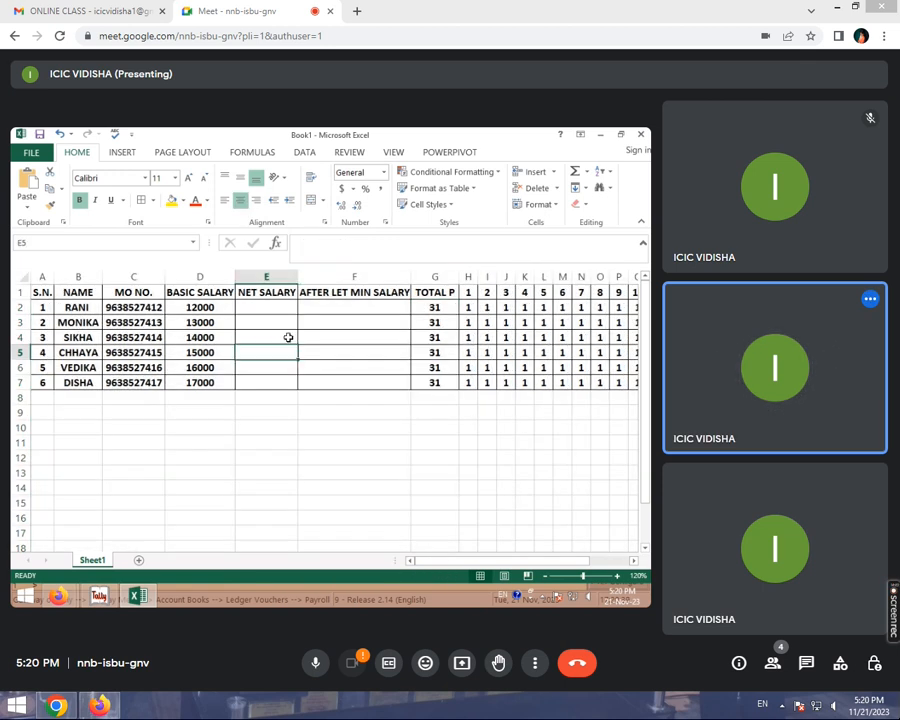
- Mark the first employee's day 2 as leave by entering L in I2
click(488, 308)
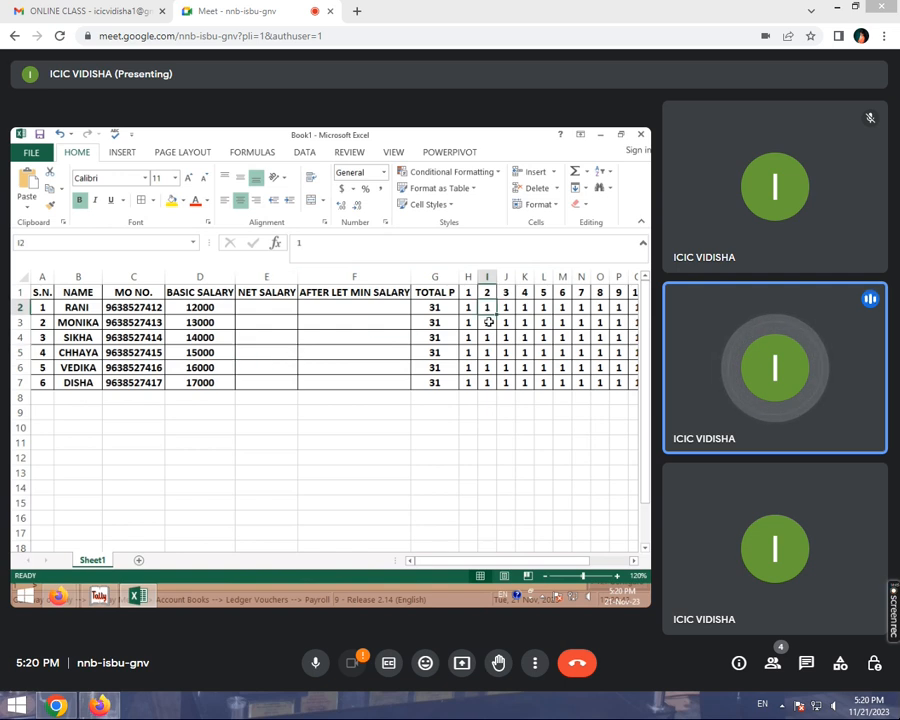
text(L)
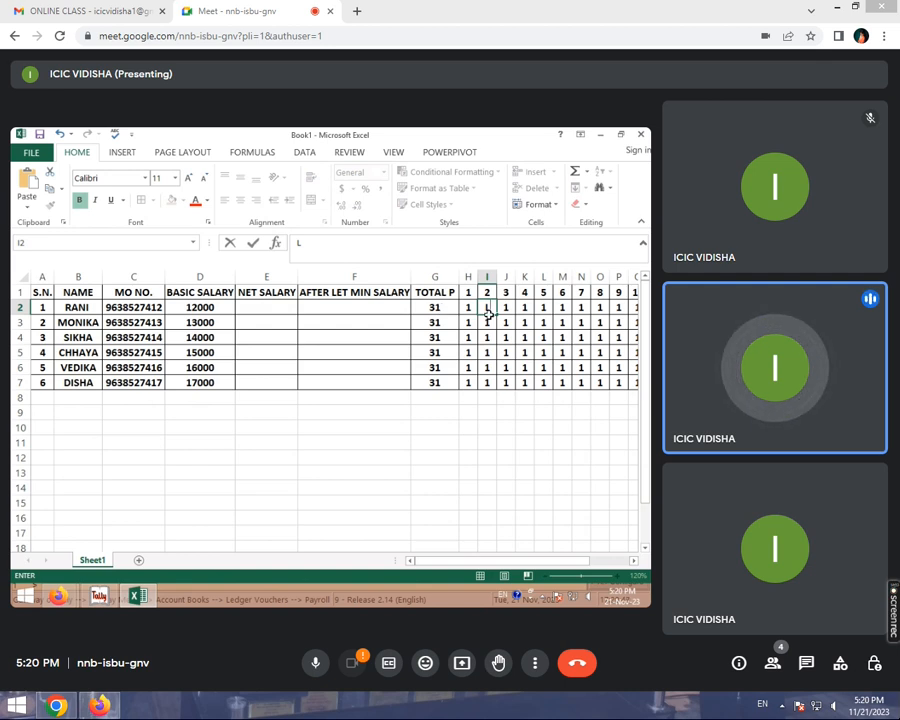
click(439, 414)
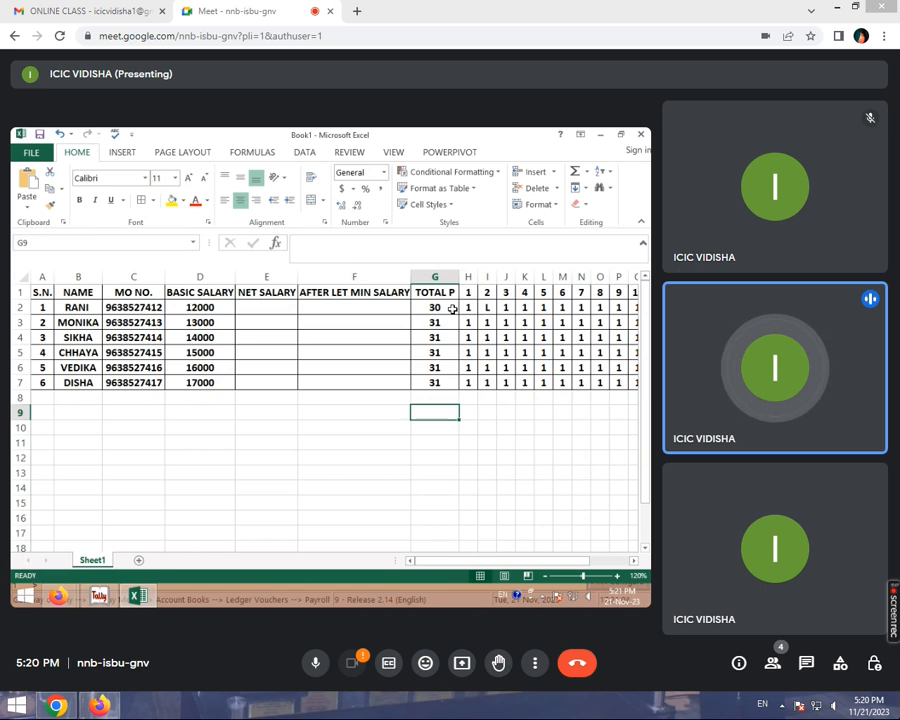
click(505, 337)
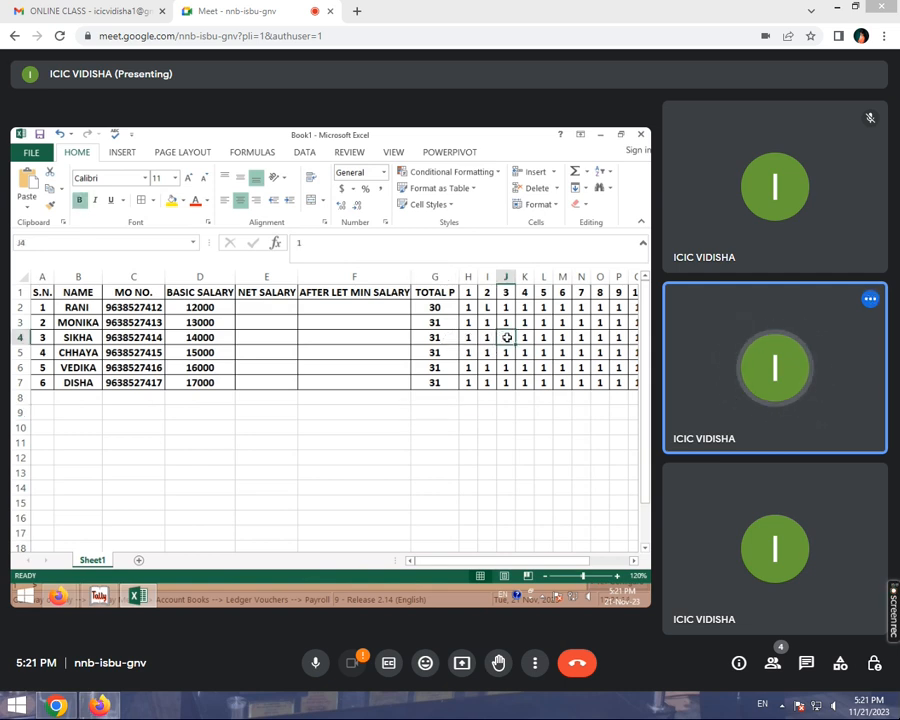
- Mark the third employee's day 3 attendance as -1 in J4
text(-1)
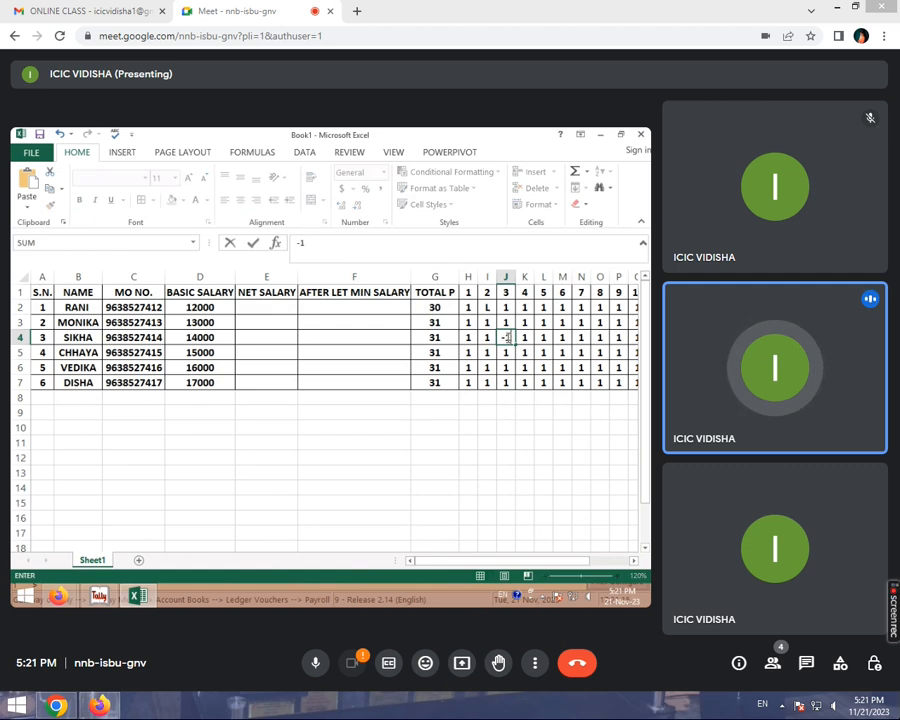
click(523, 382)
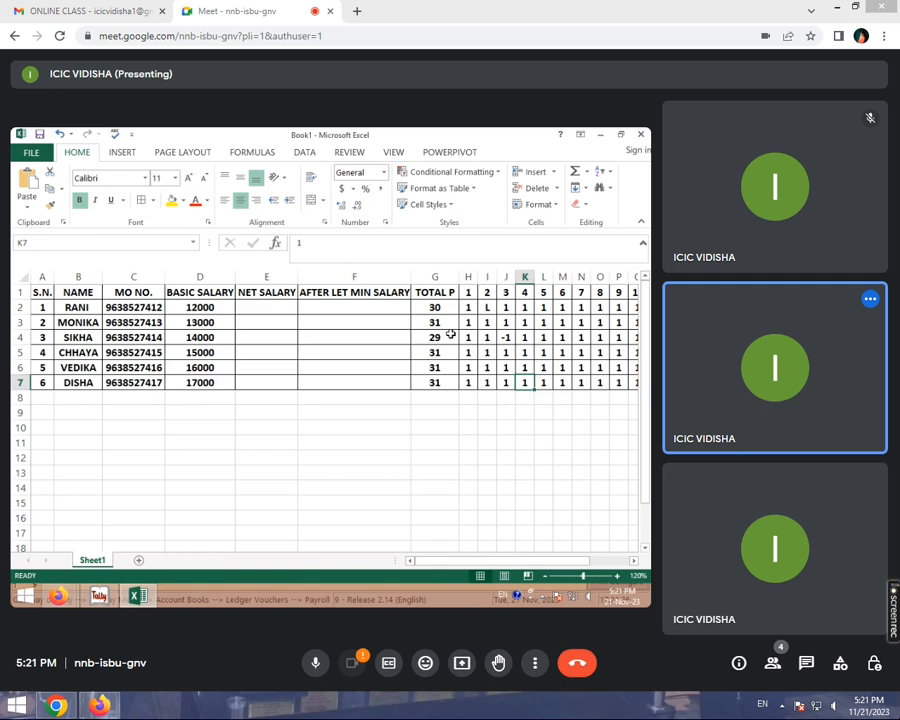
- Enter the formula =D2/31*G2 in E2 to calculate the first employee's NET SALARY from basic salary and attendance
click(276, 306)
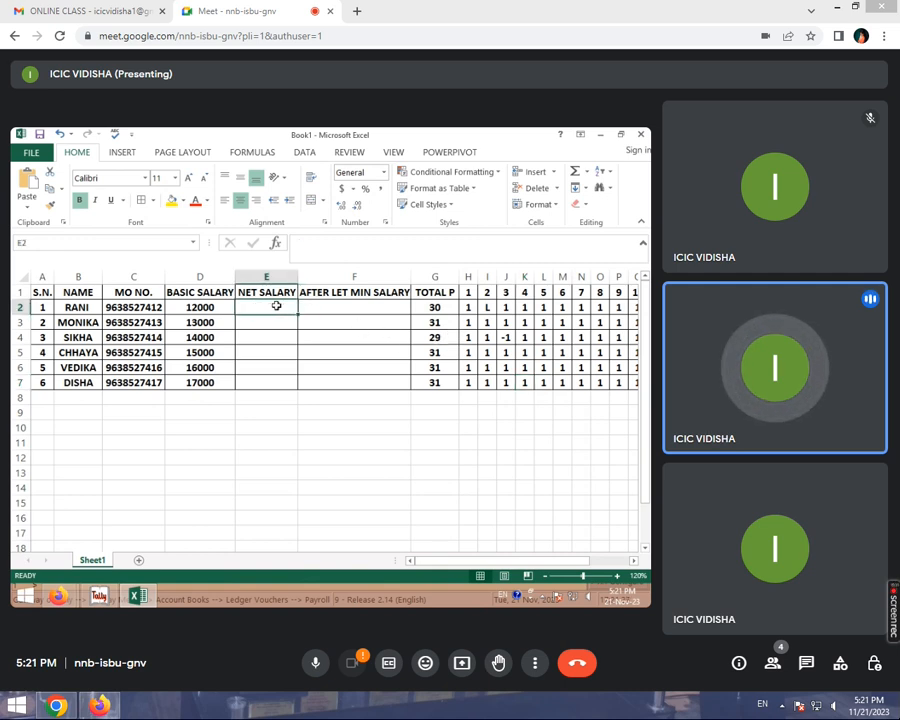
click(220, 307)
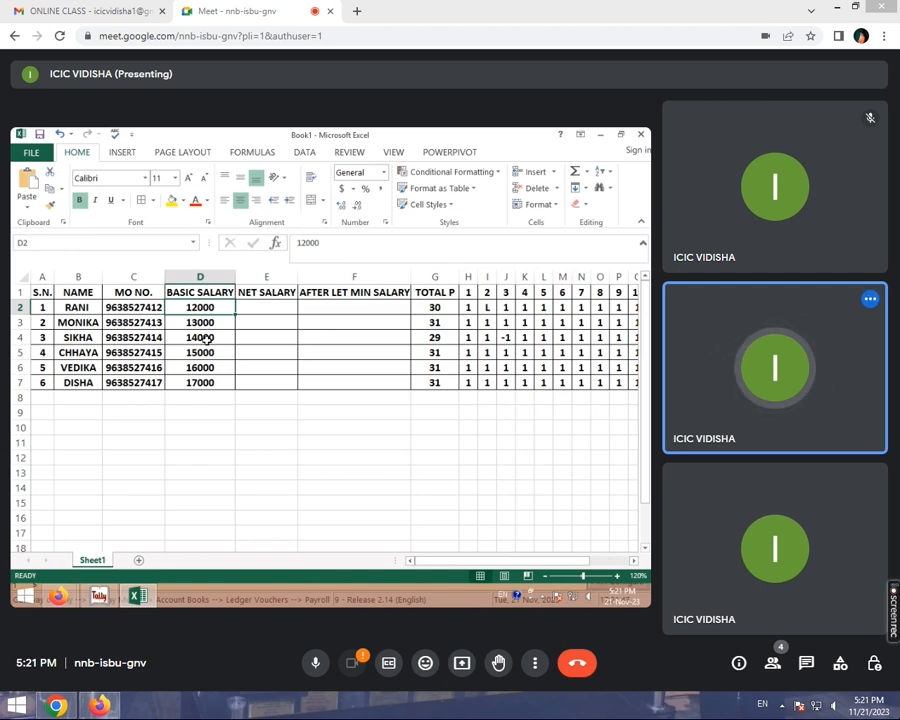
click(438, 310)
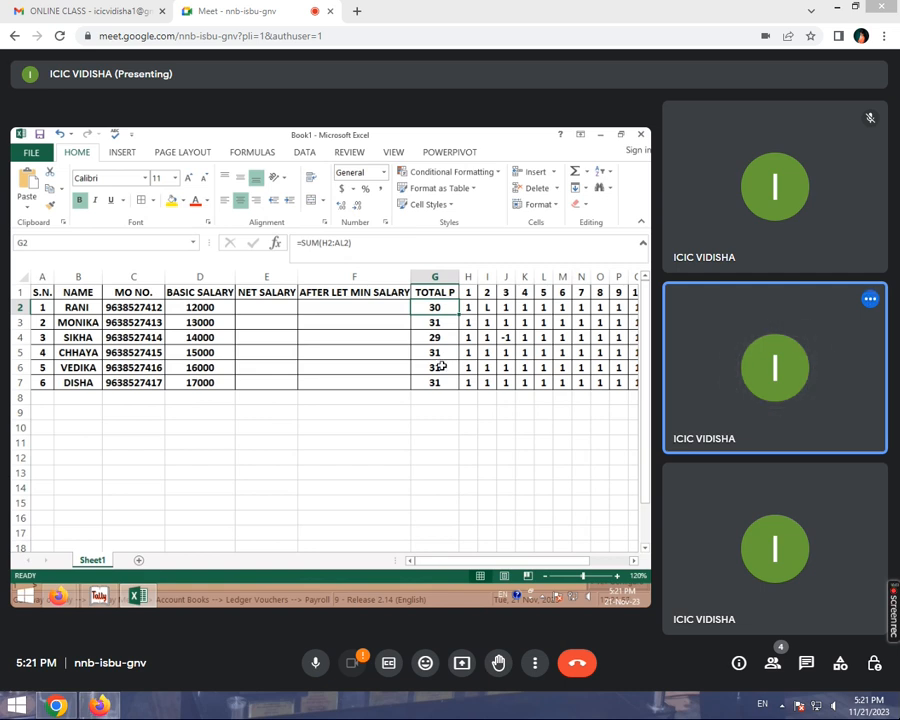
click(488, 309)
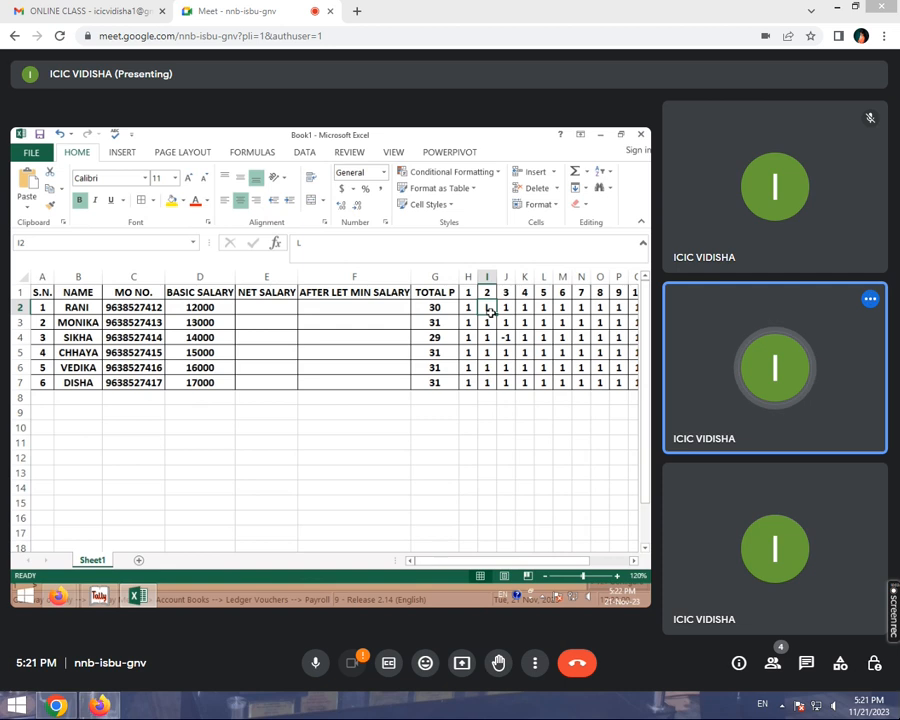
click(436, 307)
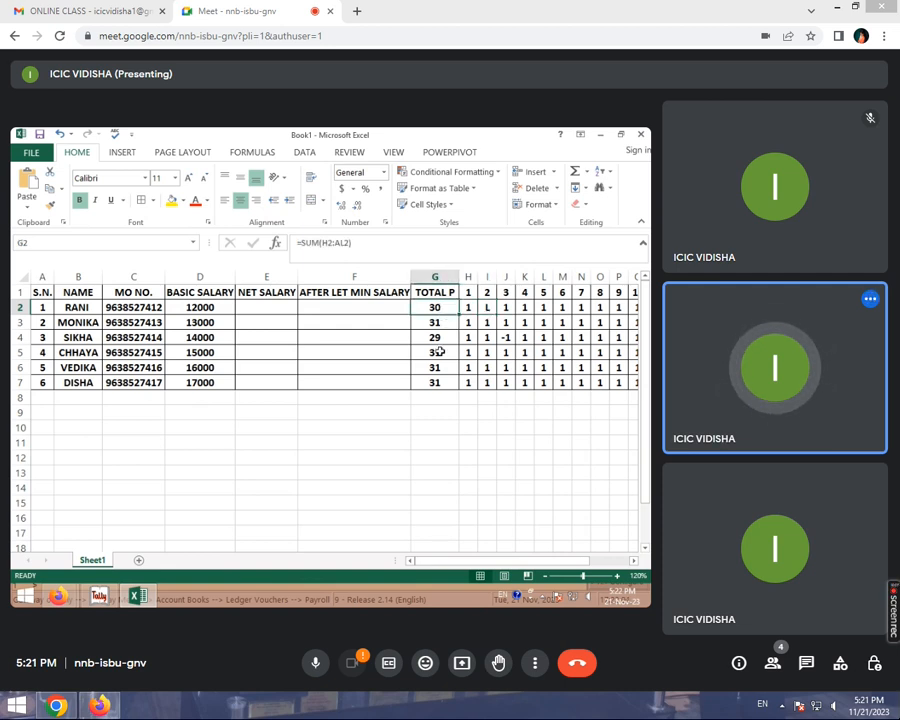
click(262, 310)
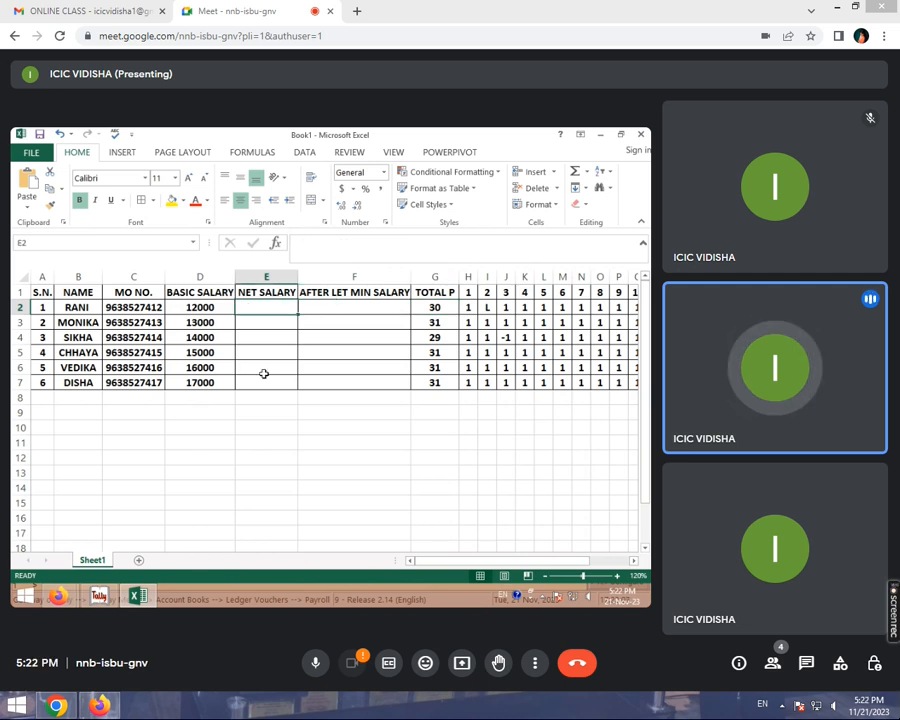
text(=)
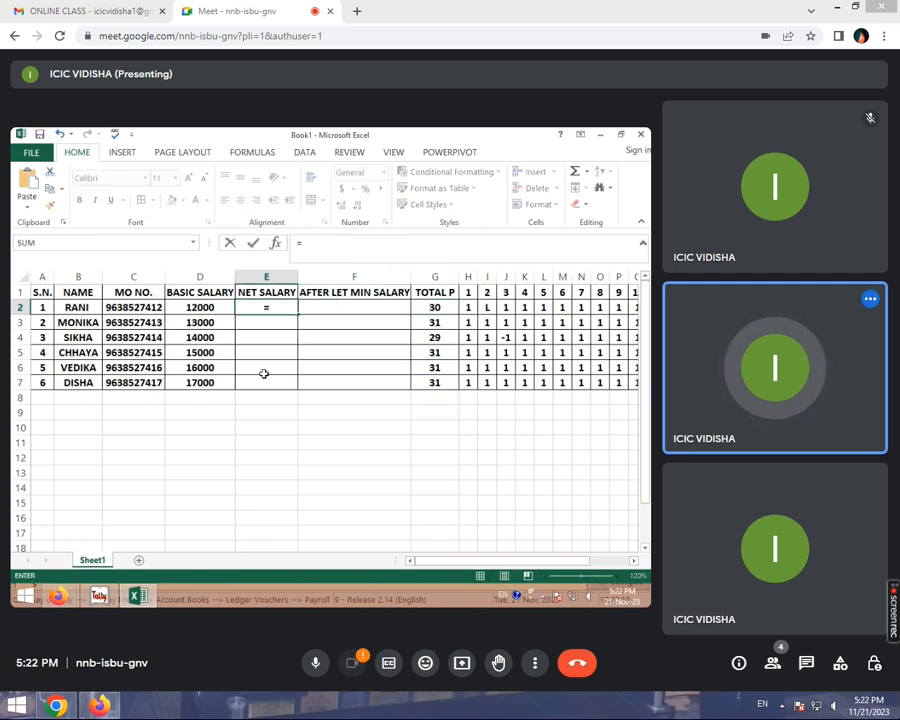
click(198, 307)
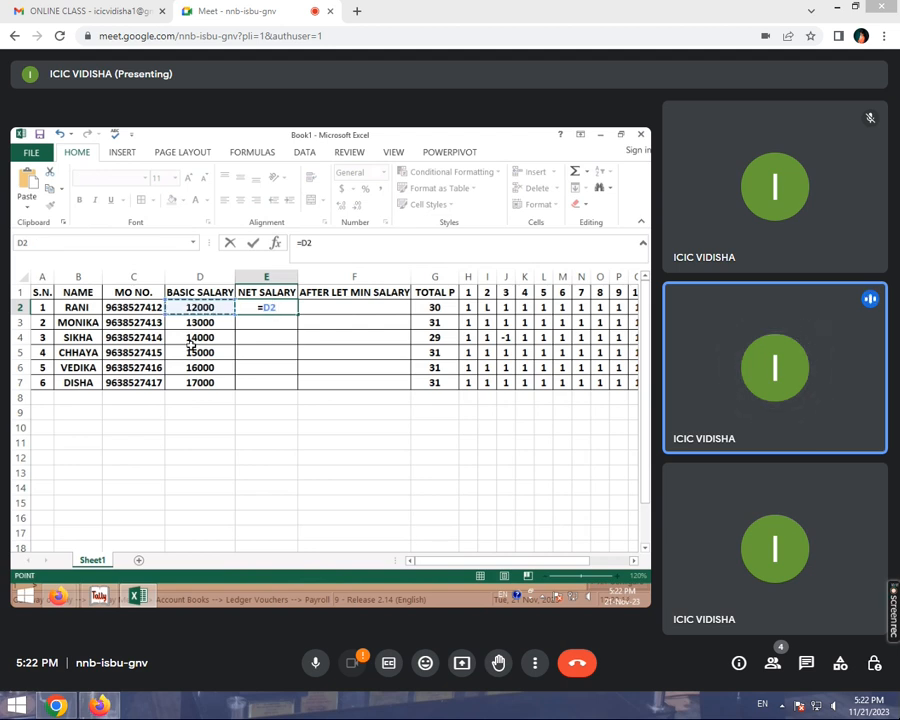
text(/31)
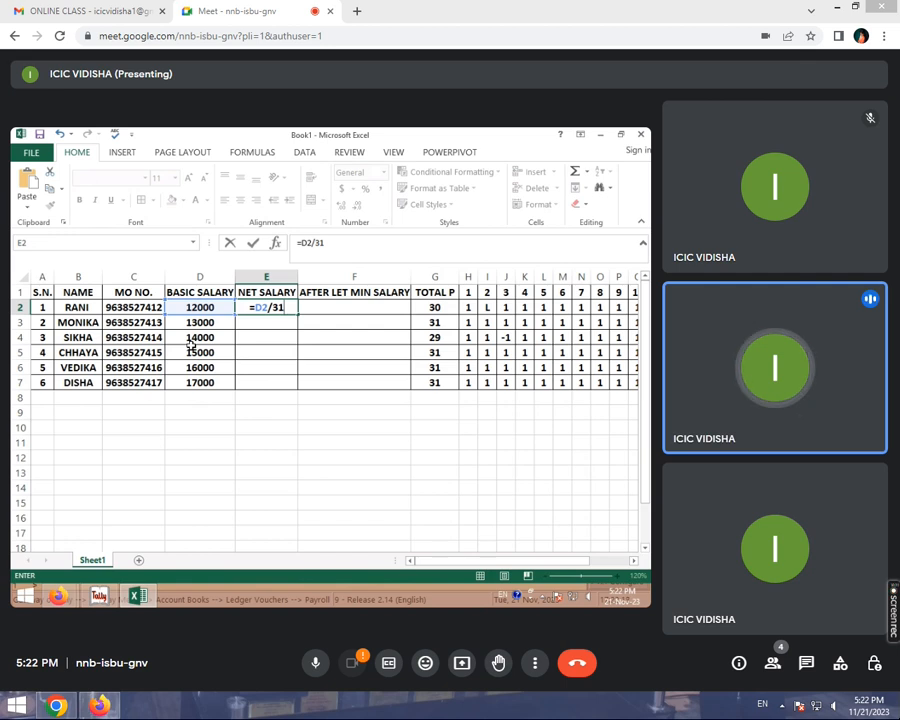
text(*)
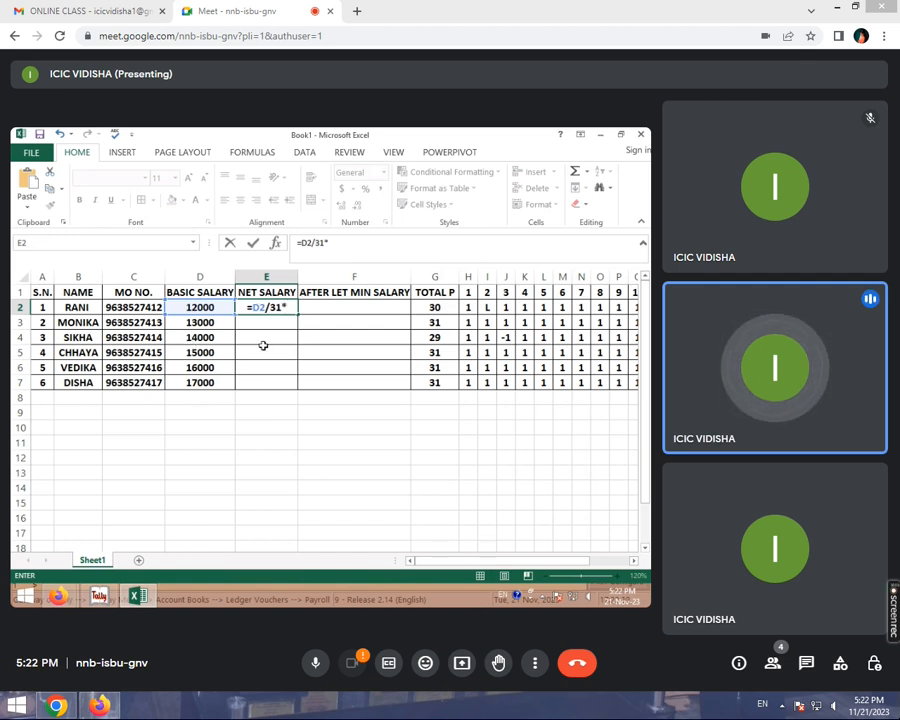
click(428, 310)
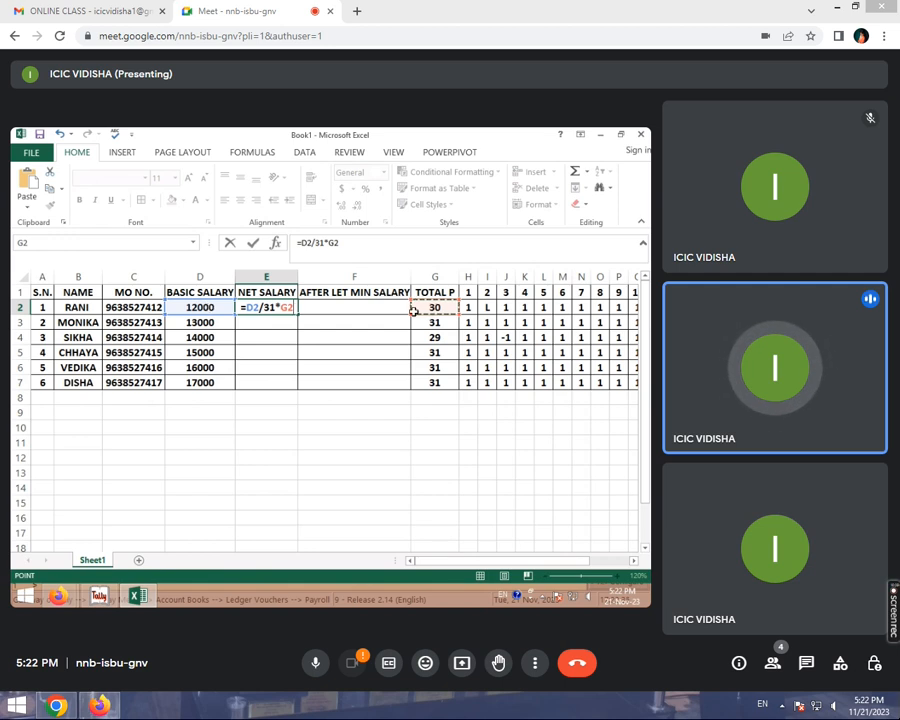
key(Return)
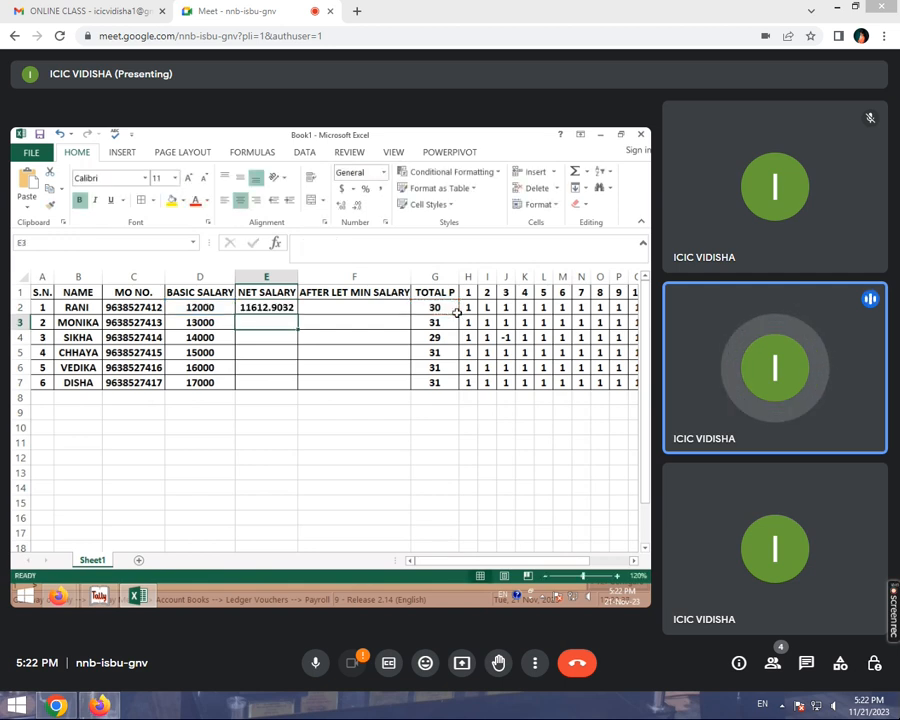
- Copy the NET SALARY formula from E2 down to E7 and show the amounts without decimal places
click(287, 307)
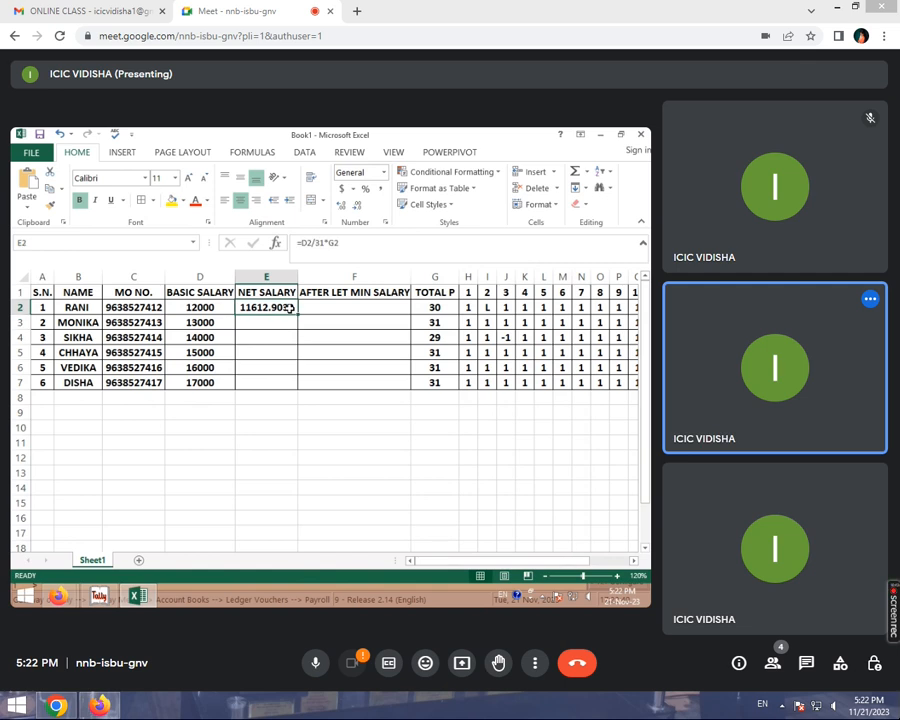
drag(296, 317, 298, 391)
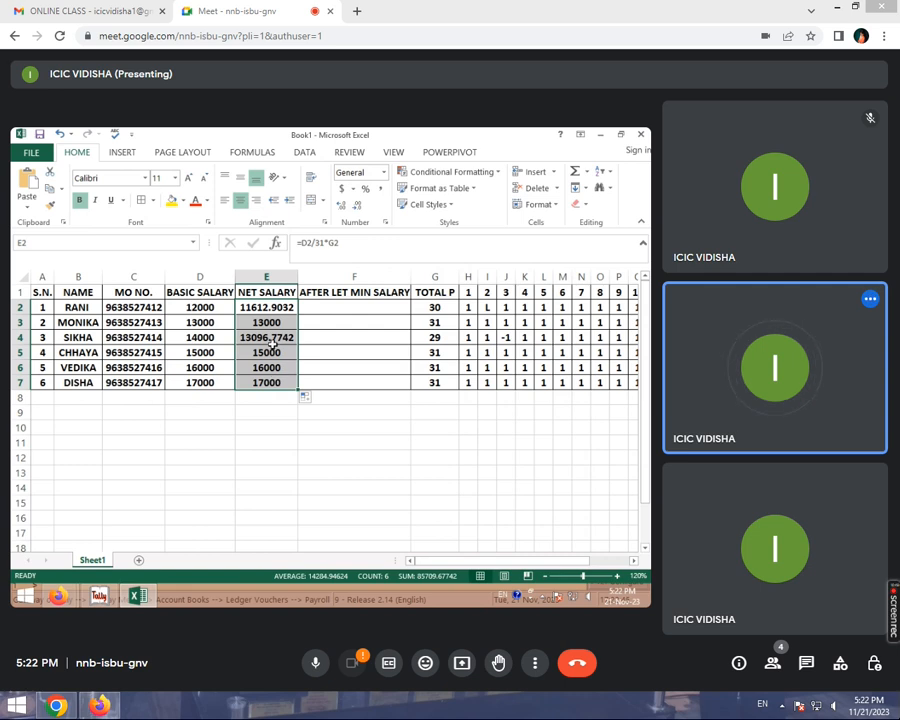
click(357, 204)
click(357, 204)
click(357, 204)
click(357, 204)
click(341, 324)
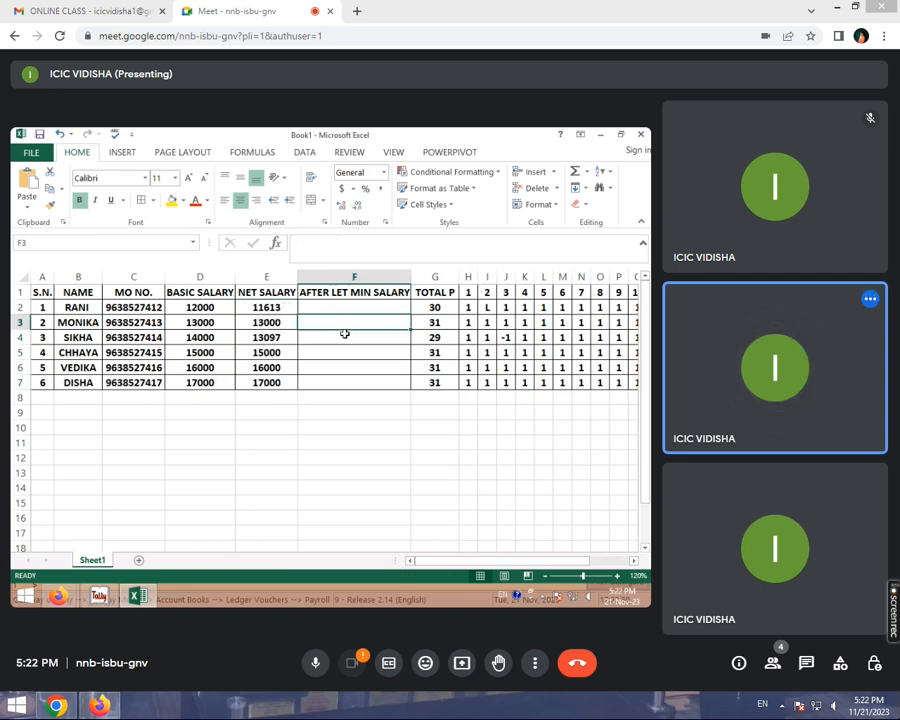
- Mark the fourth employee's day 4 attendance as -1 in K5 and check the NET SALARY in E5
click(215, 310)
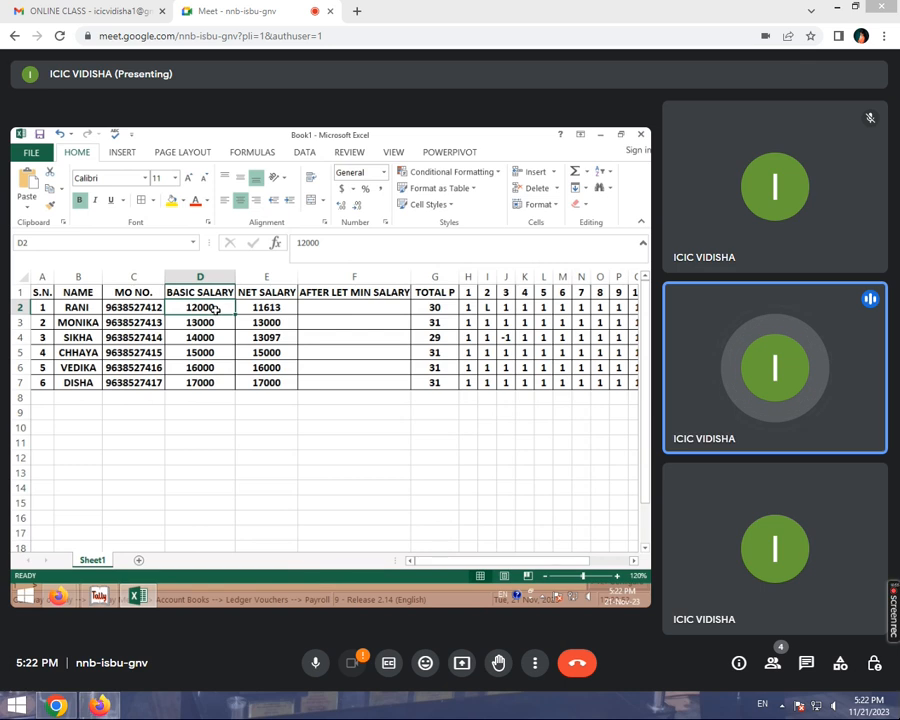
click(266, 308)
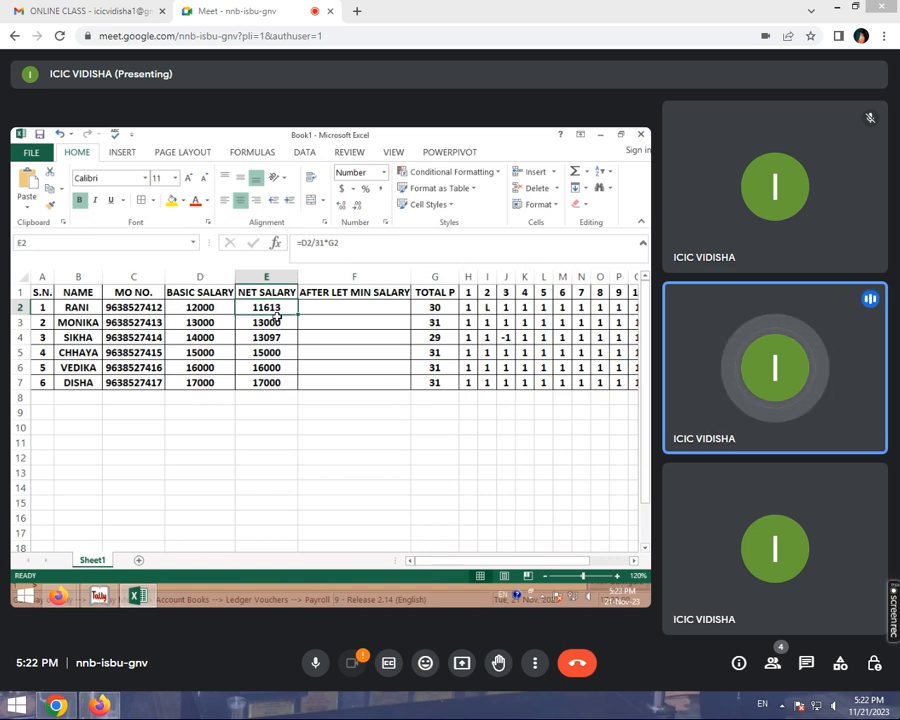
click(283, 320)
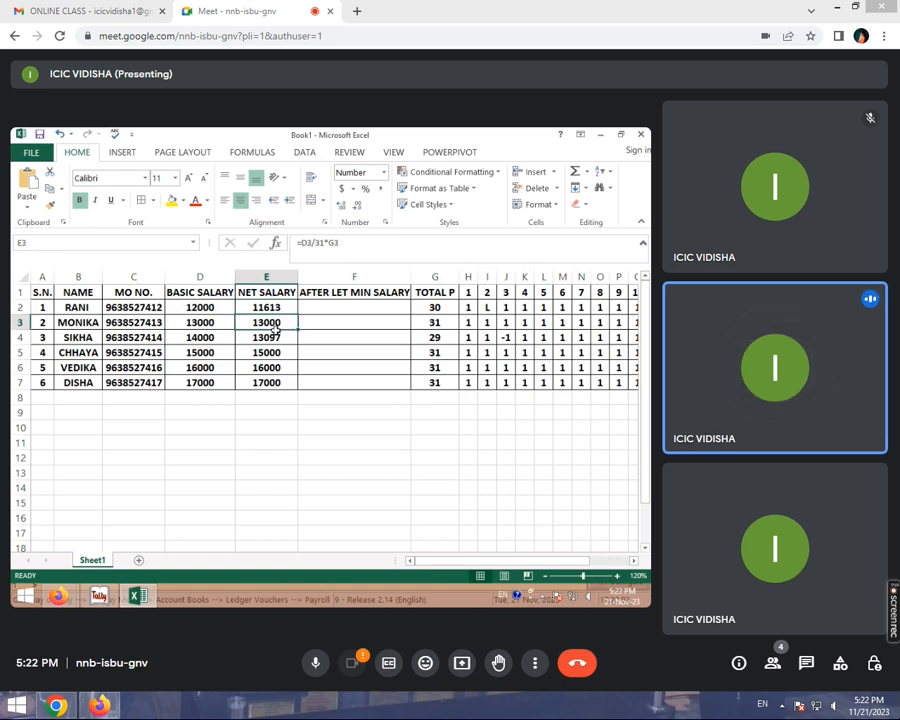
click(280, 352)
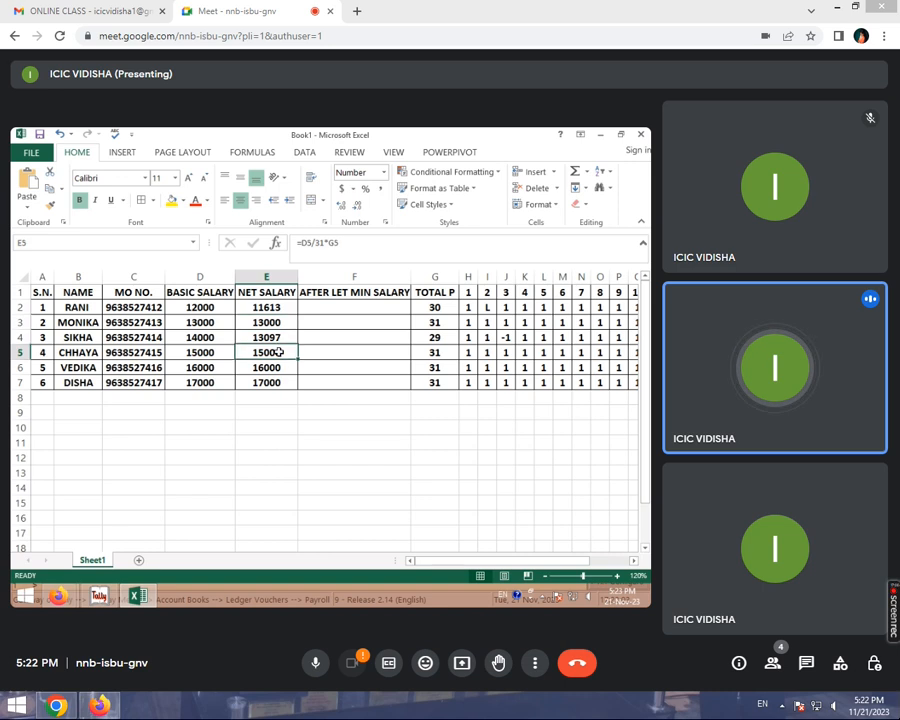
click(437, 354)
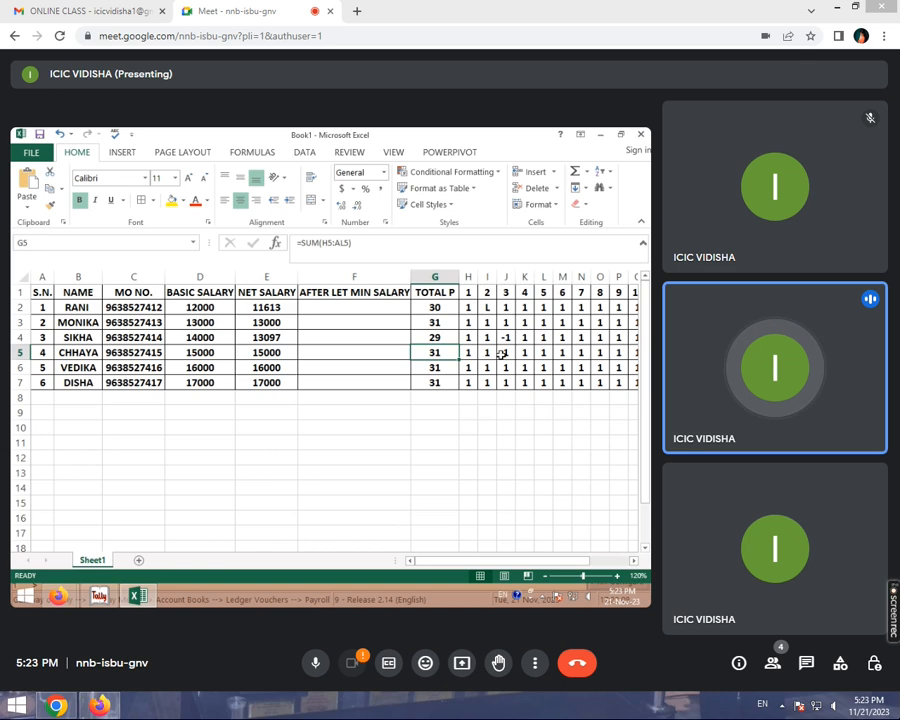
click(504, 353)
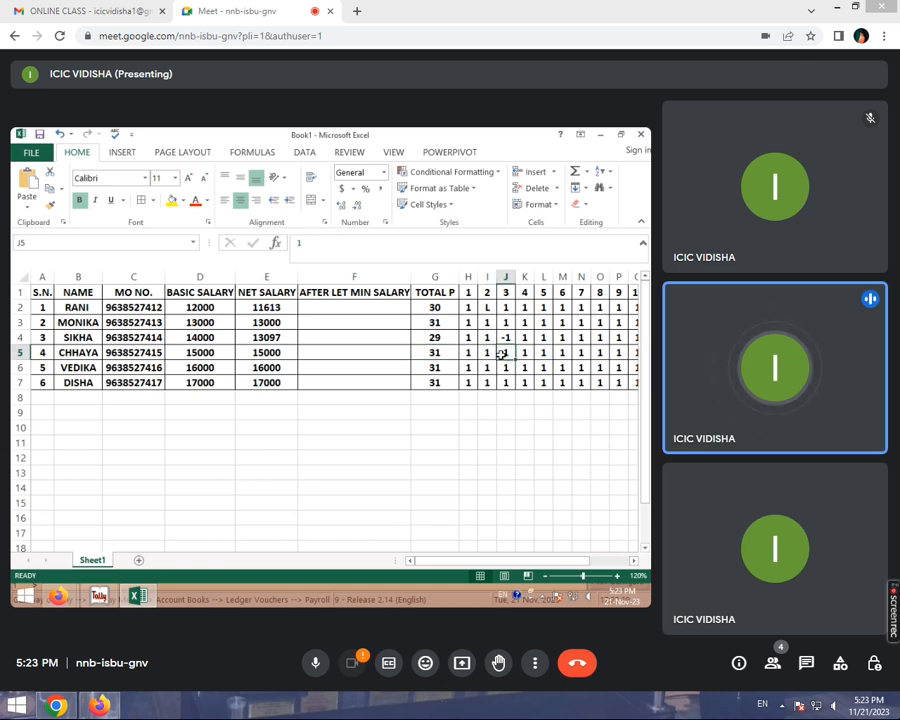
key(Right)
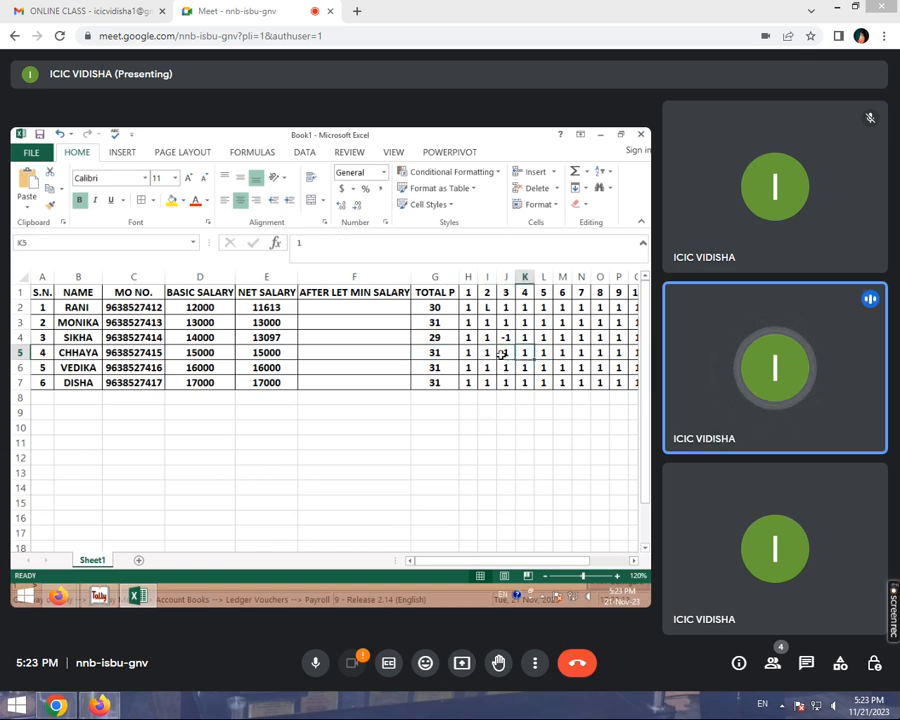
text(-)
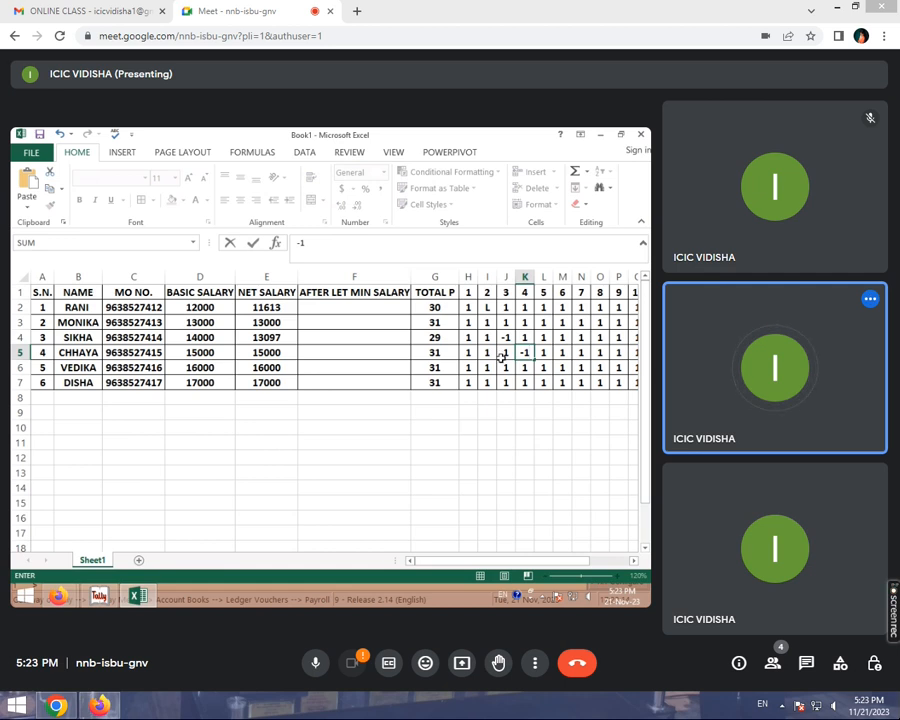
click(503, 381)
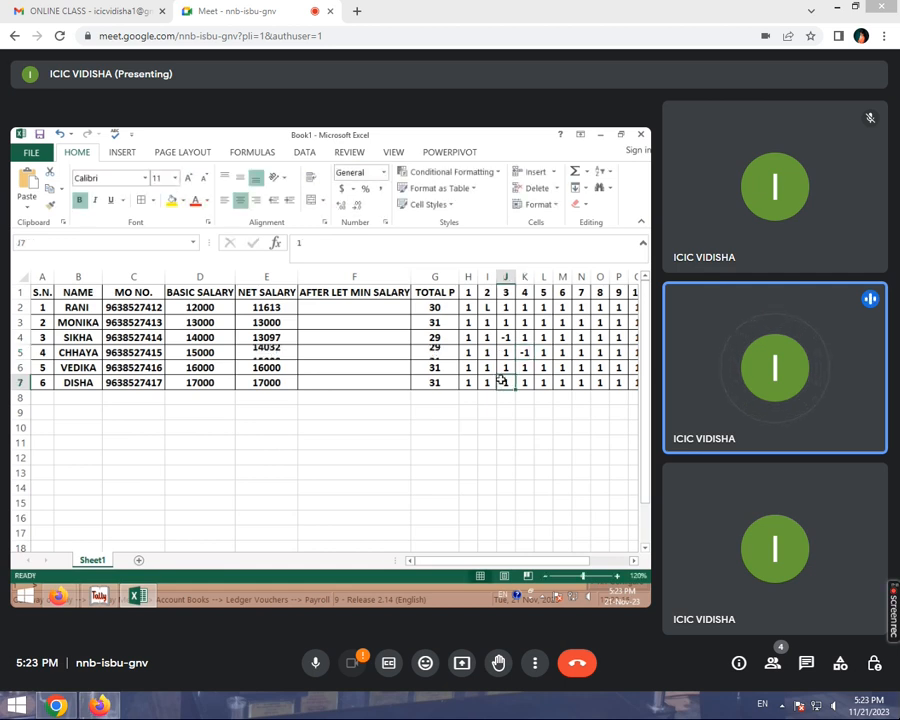
click(288, 352)
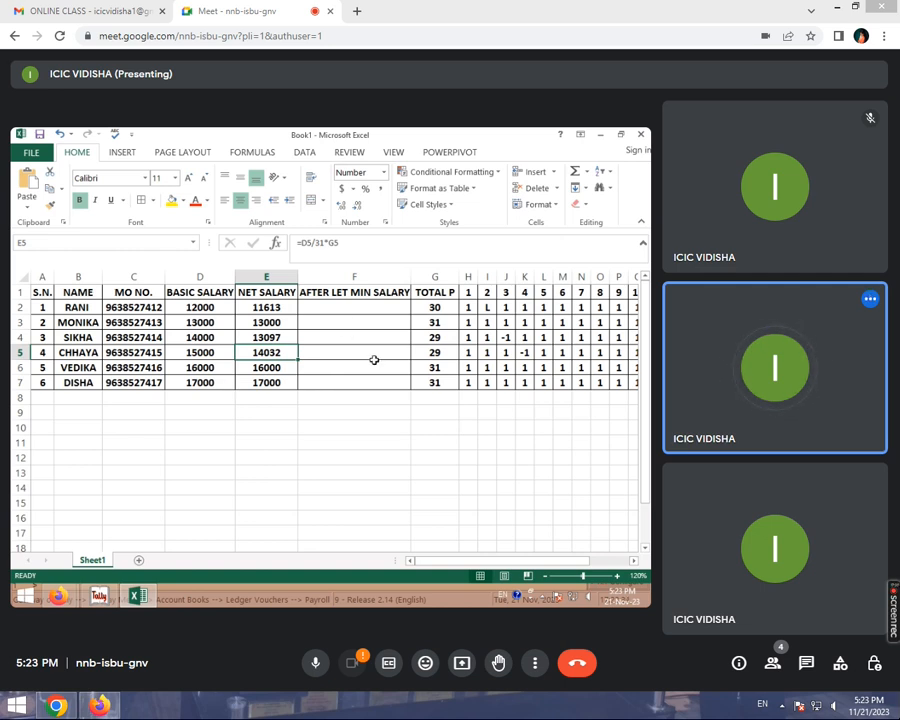
- Save the workbook as 5.00 TO 5.30 NON BUSINESS TALLY SALARY in the SK CLASS folder on Local Disk (G:)
click(31, 152)
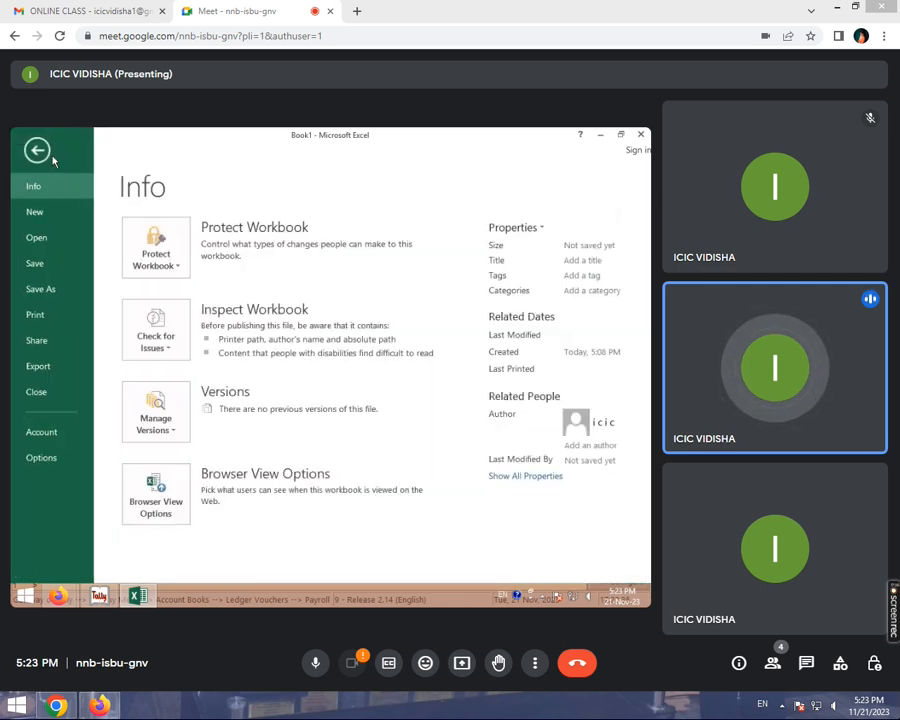
click(46, 289)
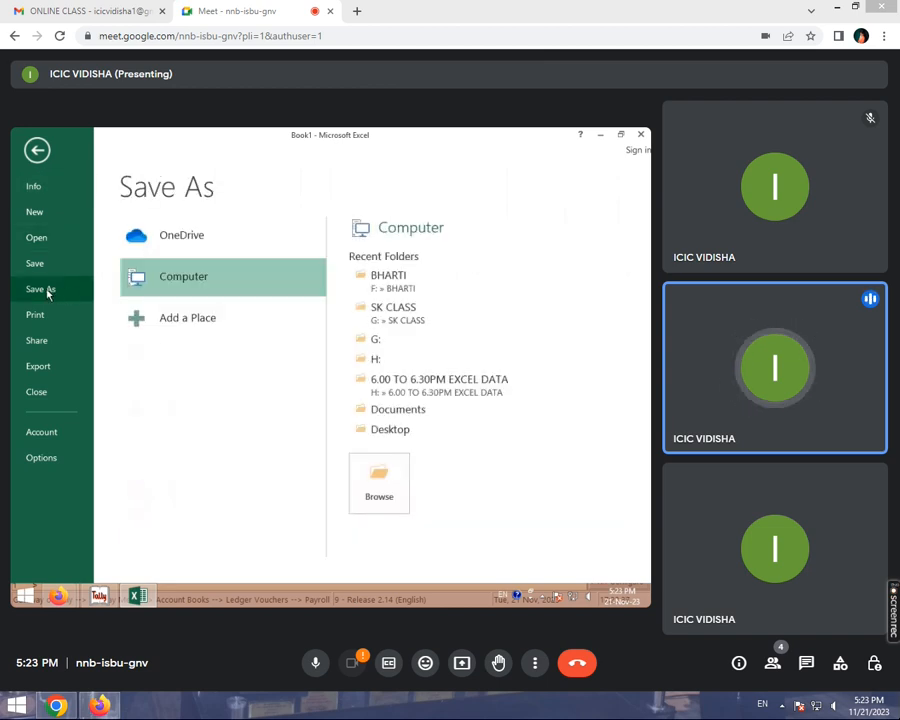
click(384, 497)
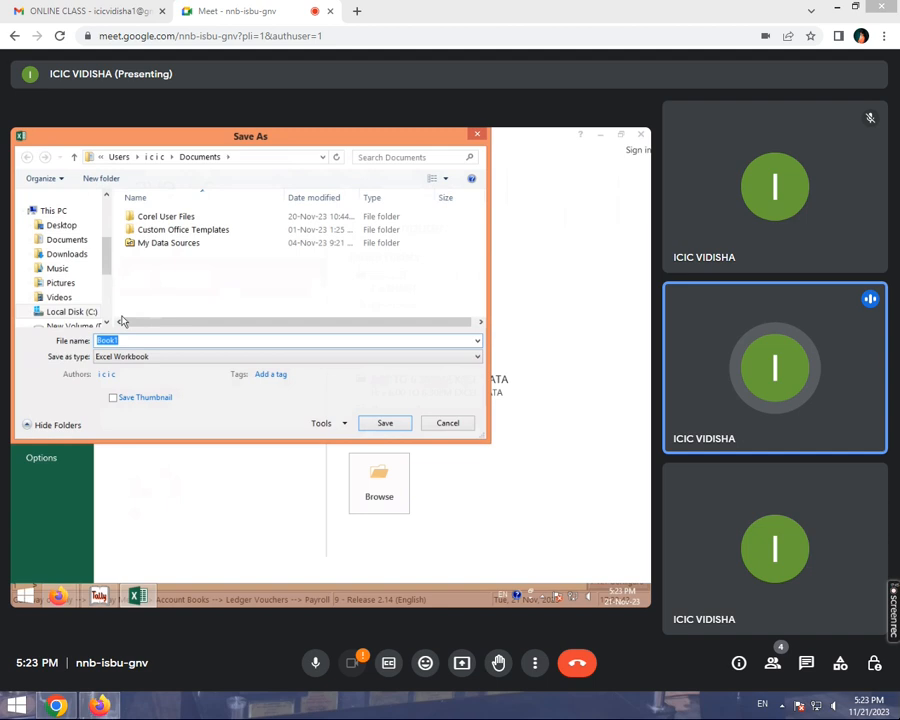
scroll(108, 325, down, 3)
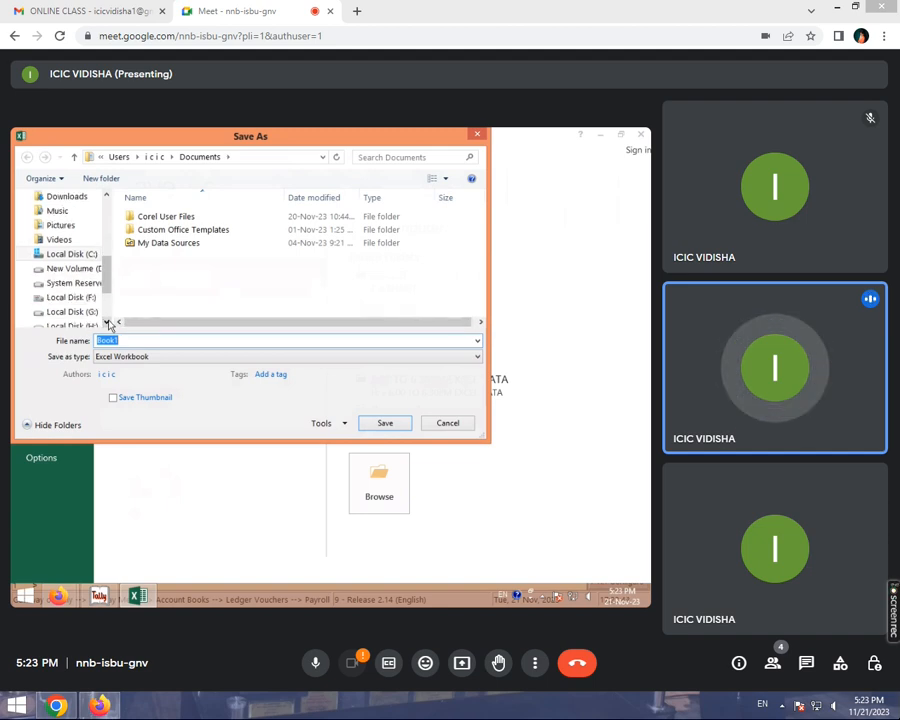
click(90, 314)
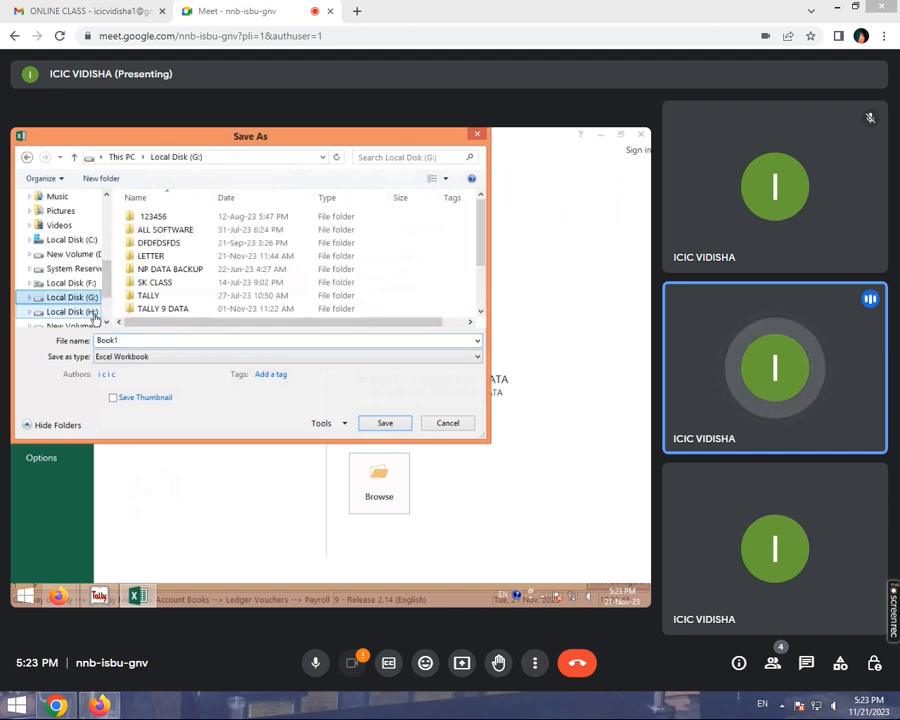
double_click(152, 285)
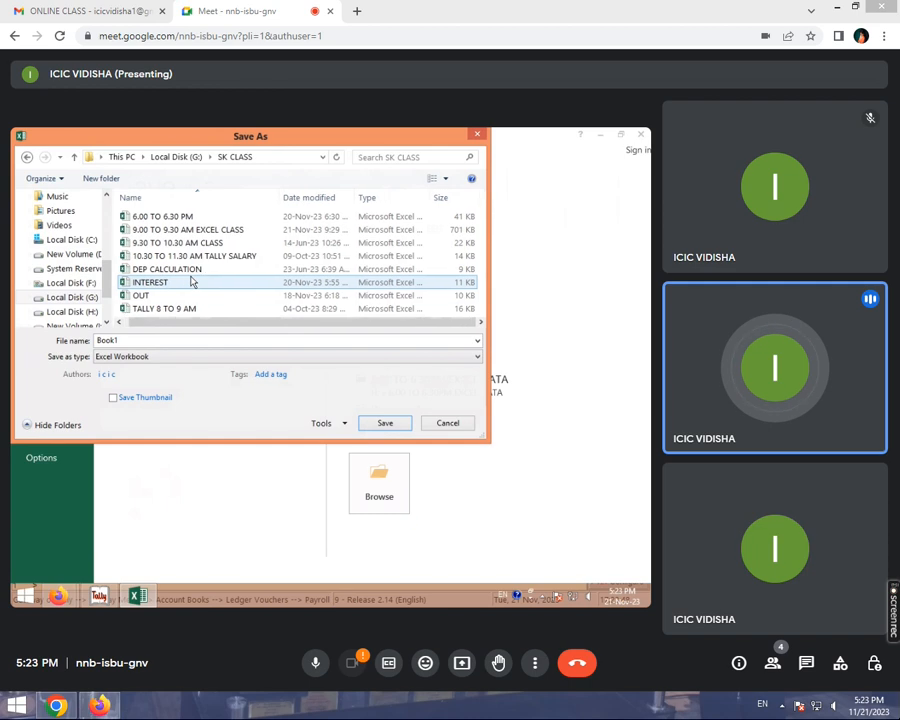
double_click(131, 340)
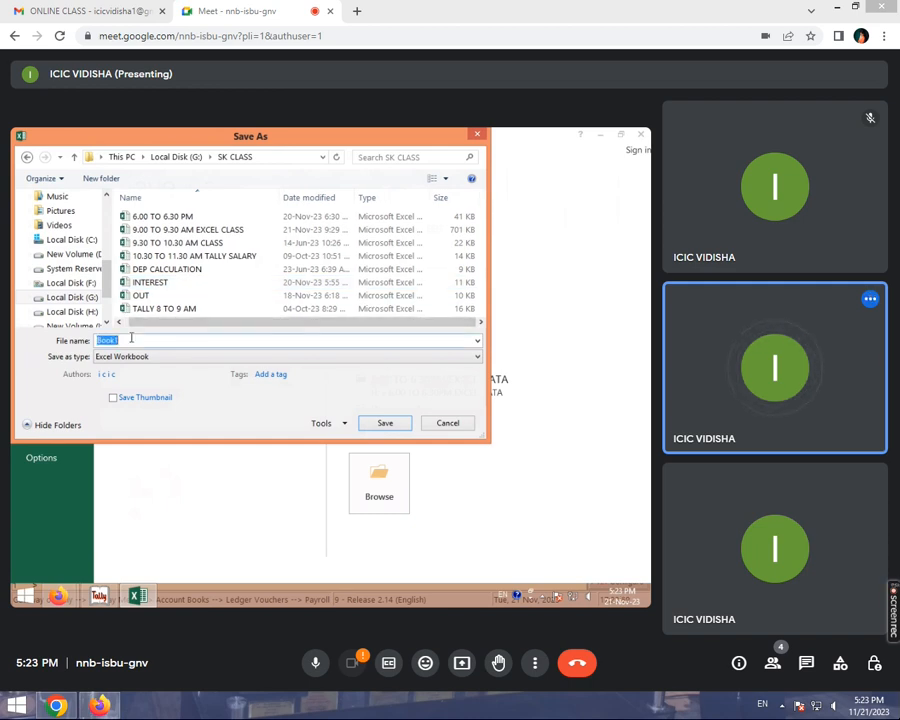
text(5.00 TO 5.30 NON BUSINESS TALLY)
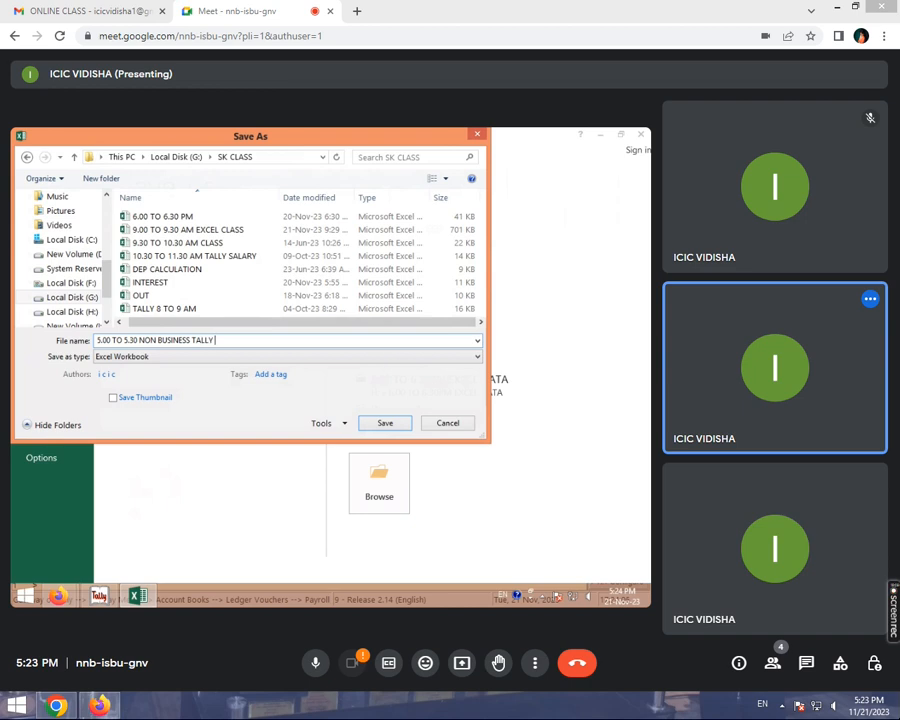
text(LARY)
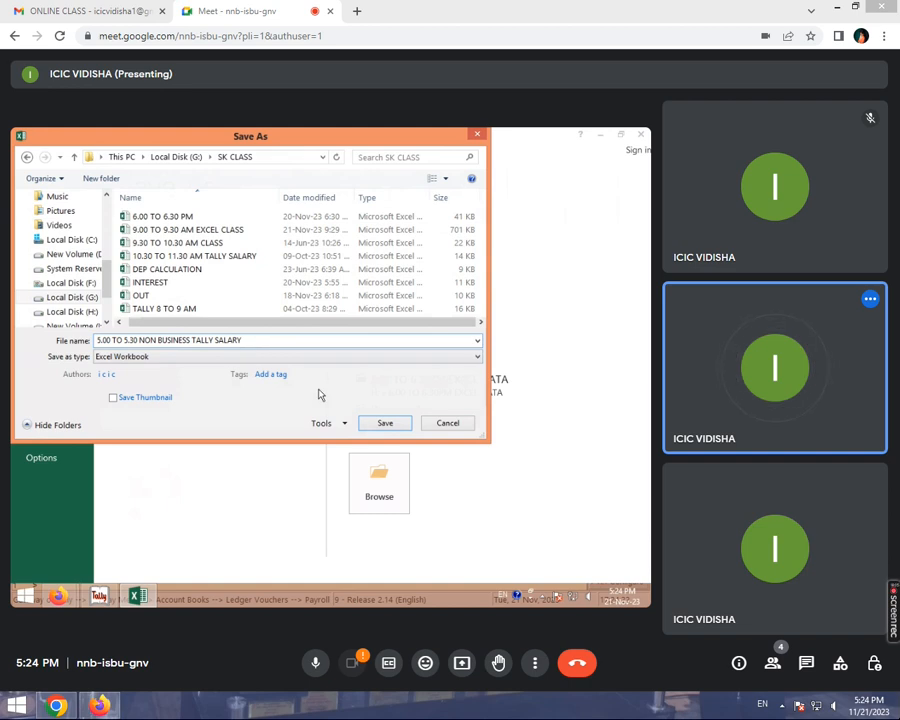
click(364, 424)
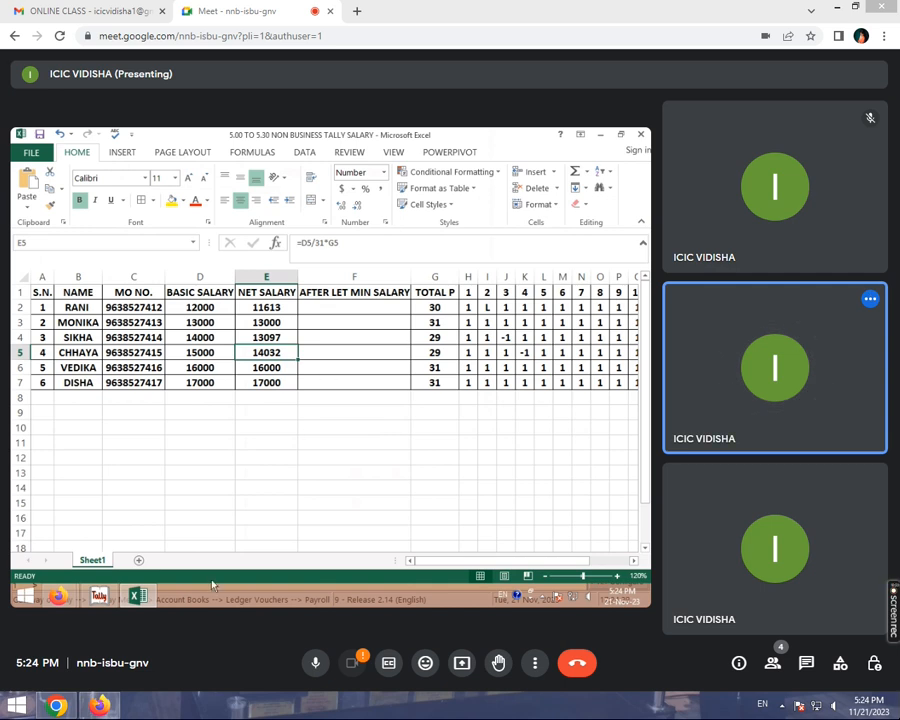
drag(426, 569, 453, 561)
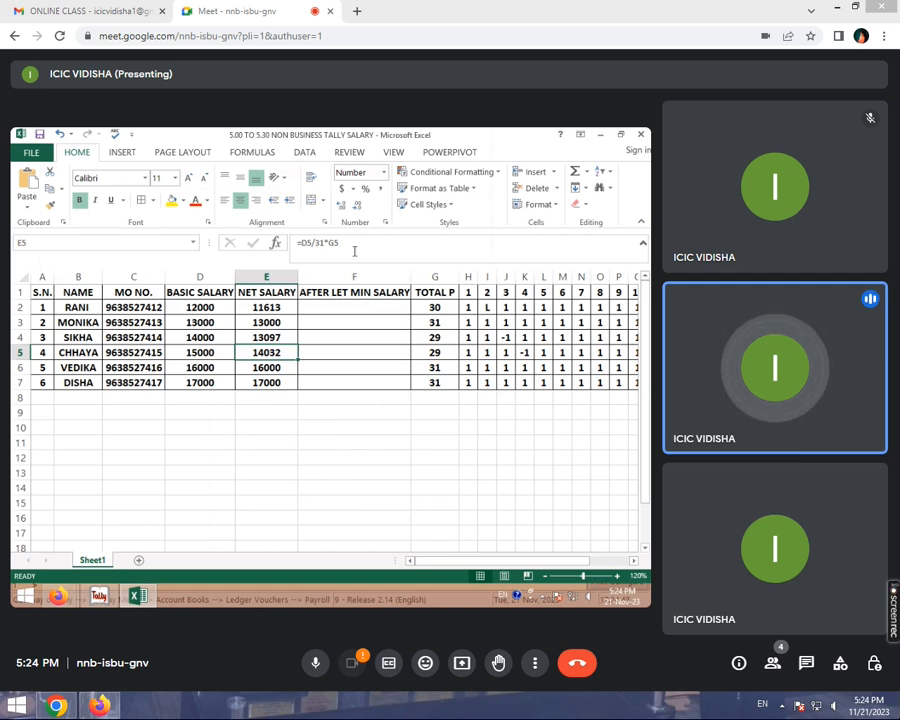
click(490, 306)
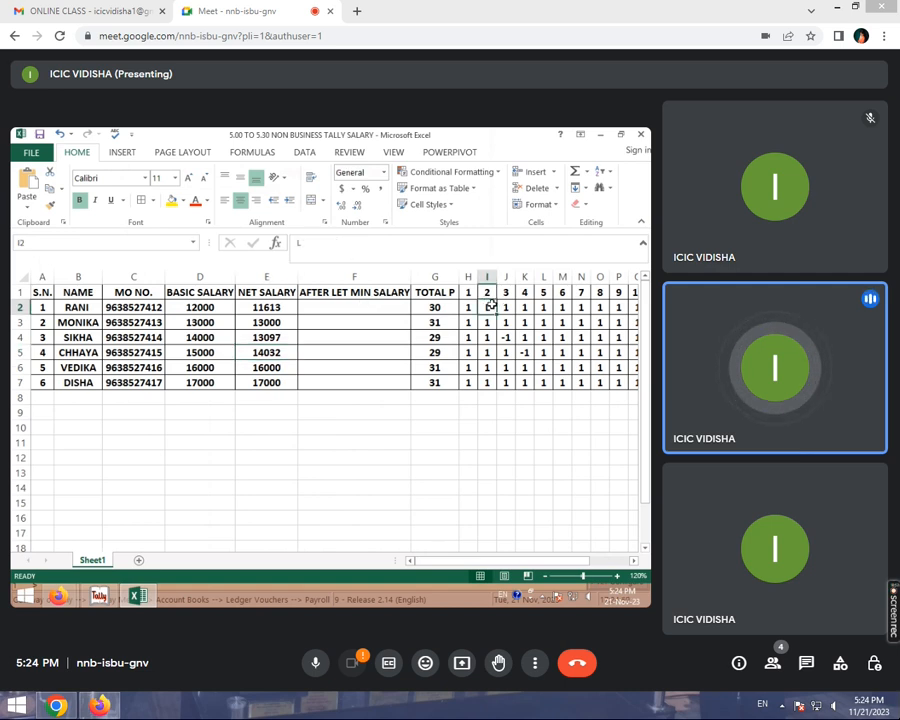